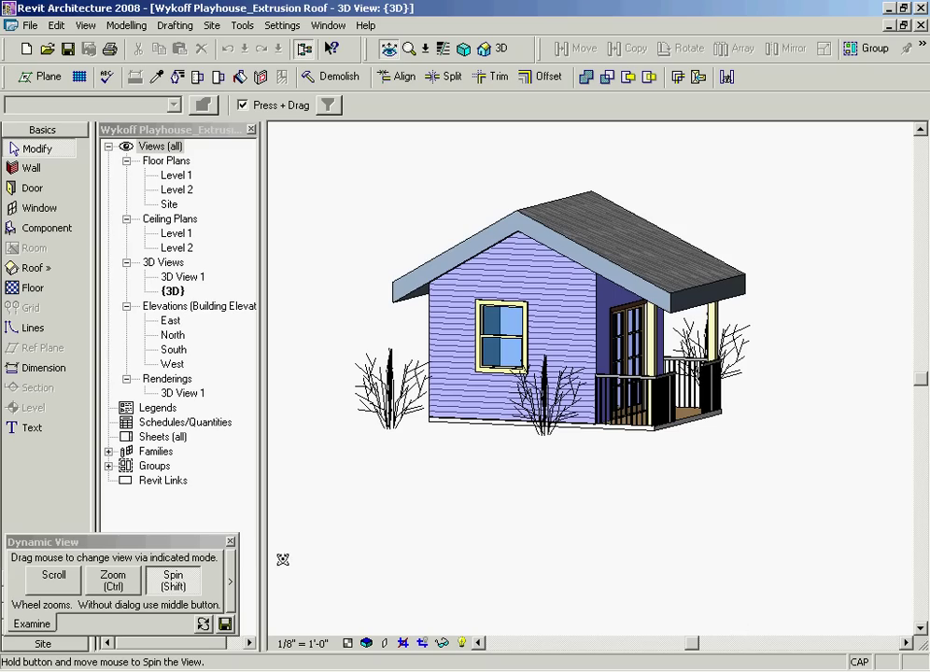
# - Spin the 3D view to the porch side and delete the playhouse's existing roof
pyautogui.moveTo(602, 549)
pyautogui.mouseDown()
pyautogui.moveTo(519, 548)
pyautogui.moveTo(509, 538)
pyautogui.moveTo(577, 525)
pyautogui.moveTo(449, 527)
pyautogui.moveTo(667, 501)
pyautogui.moveTo(538, 500)
pyautogui.moveTo(698, 487)
pyautogui.moveTo(402, 492)
pyautogui.moveTo(581, 499)
pyautogui.moveTo(468, 550)
pyautogui.mouseUp()
pyautogui.press('ctrl')
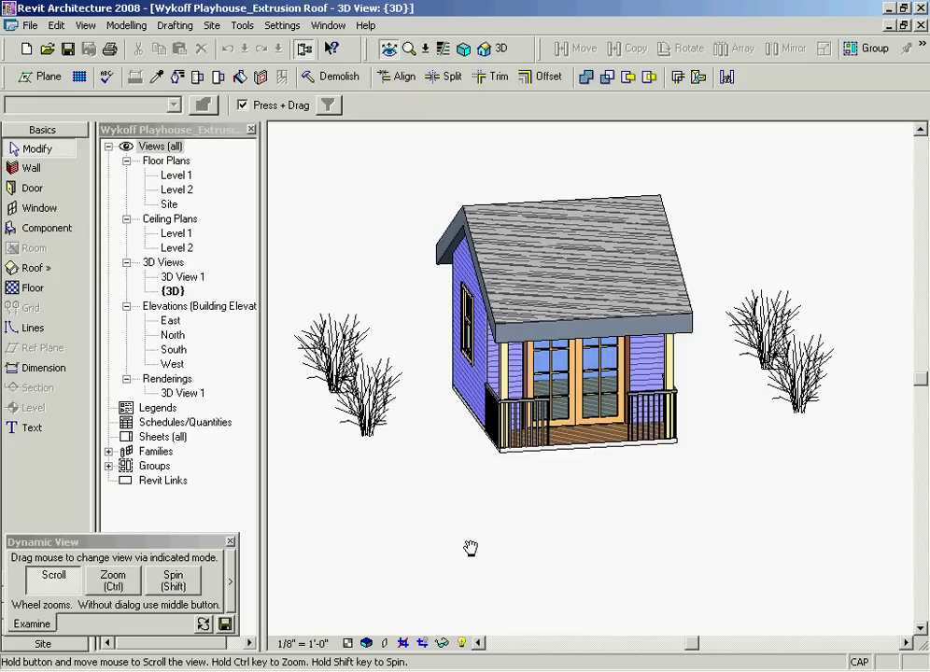
pyautogui.press('Escape')
pyautogui.hotkey('ctrl', 'z')
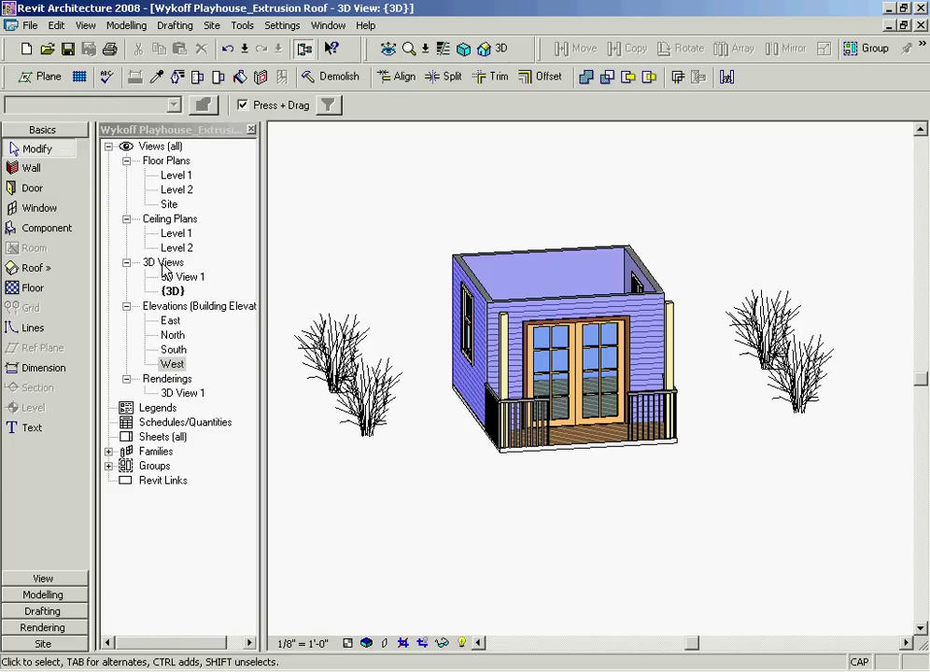
# - Open the West elevation and recentre the house in the view
pyautogui.doubleClick(173, 364)
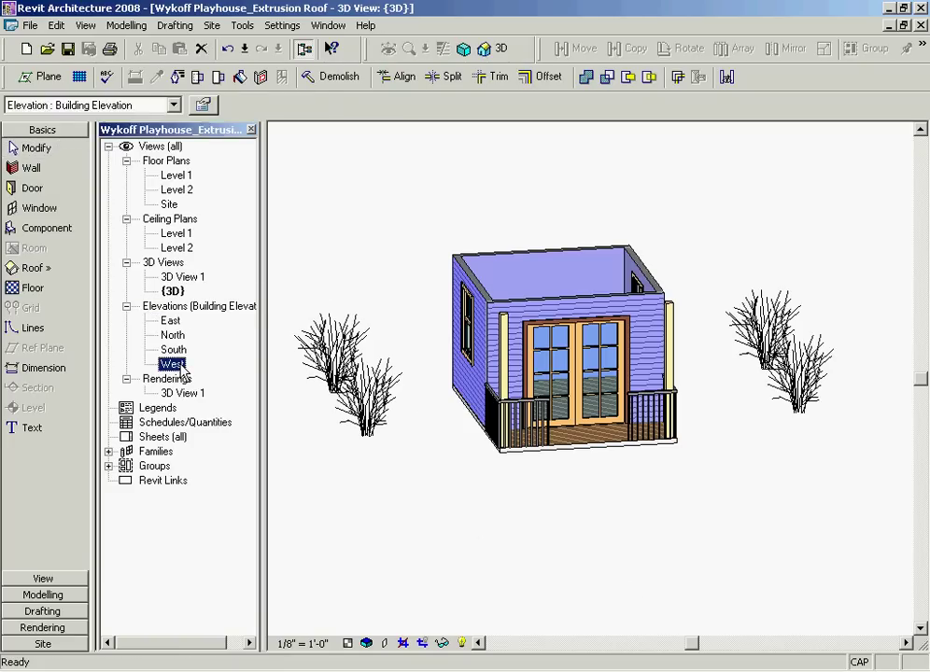
pyautogui.scroll(2, 521, 367)
pyautogui.moveTo(469, 373); pyautogui.dragTo(577, 385, button='middle')
pyautogui.scroll(-1, 577, 386)
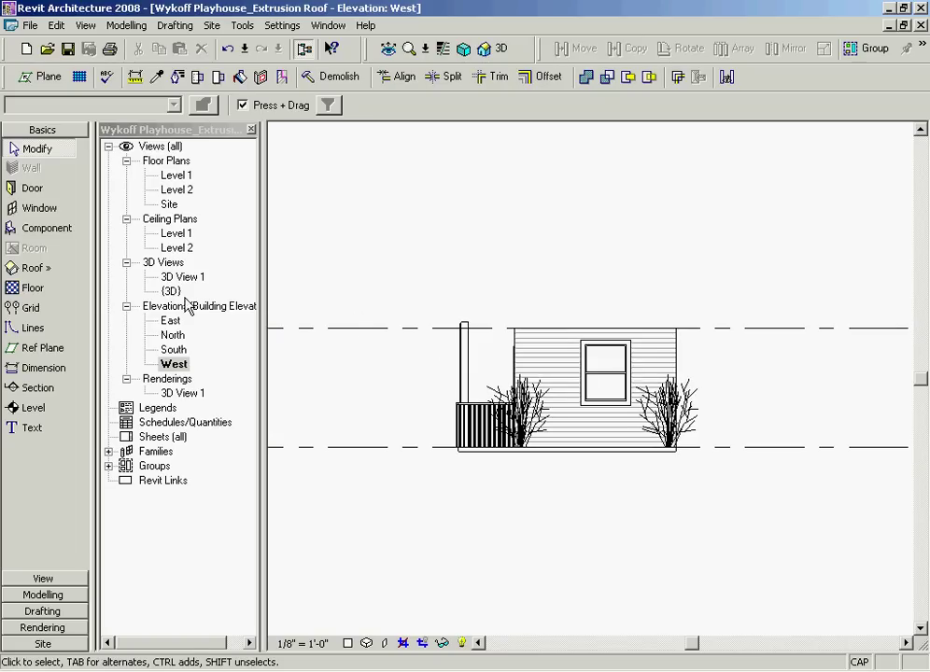
# - Start a Roof by Extrusion on the west wall plane, sketched in North elevation at Level 2, offset 0' 0"
pyautogui.click(44, 267)
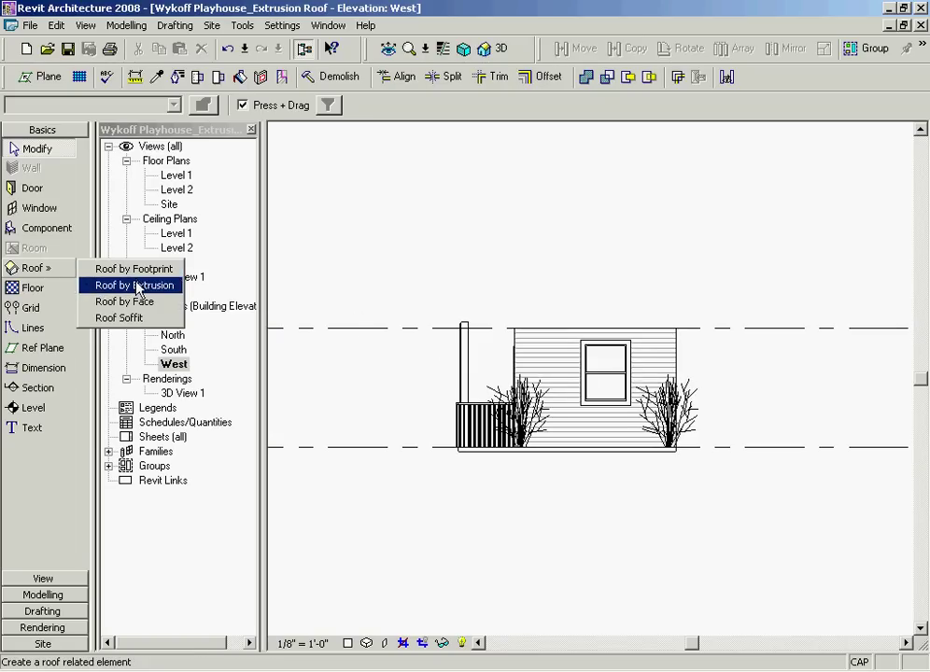
pyautogui.click(110, 285)
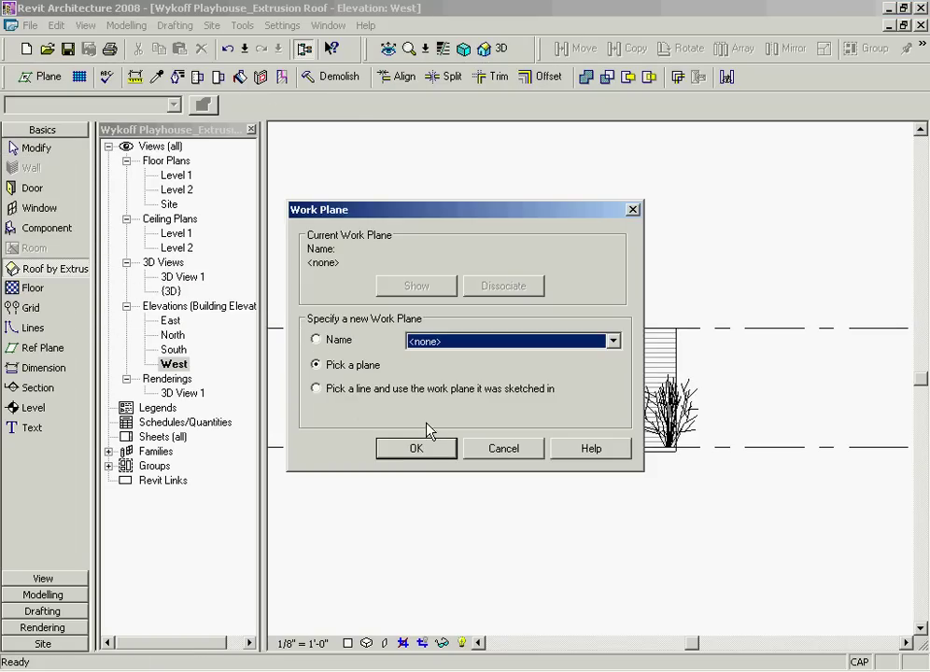
pyautogui.click(433, 450)
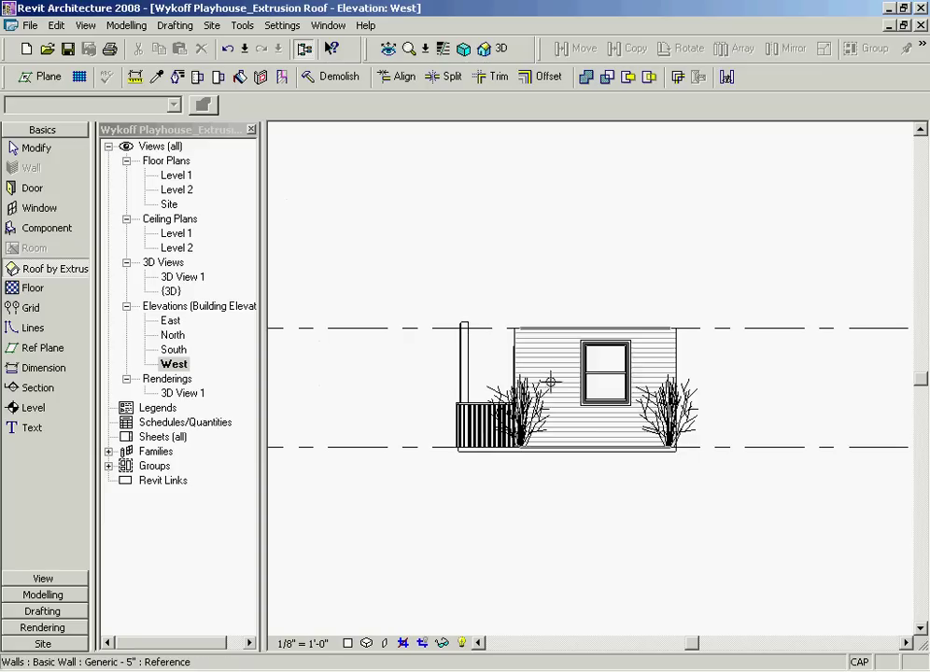
pyautogui.scroll(3, 501, 358)
pyautogui.scroll(1, 500, 358)
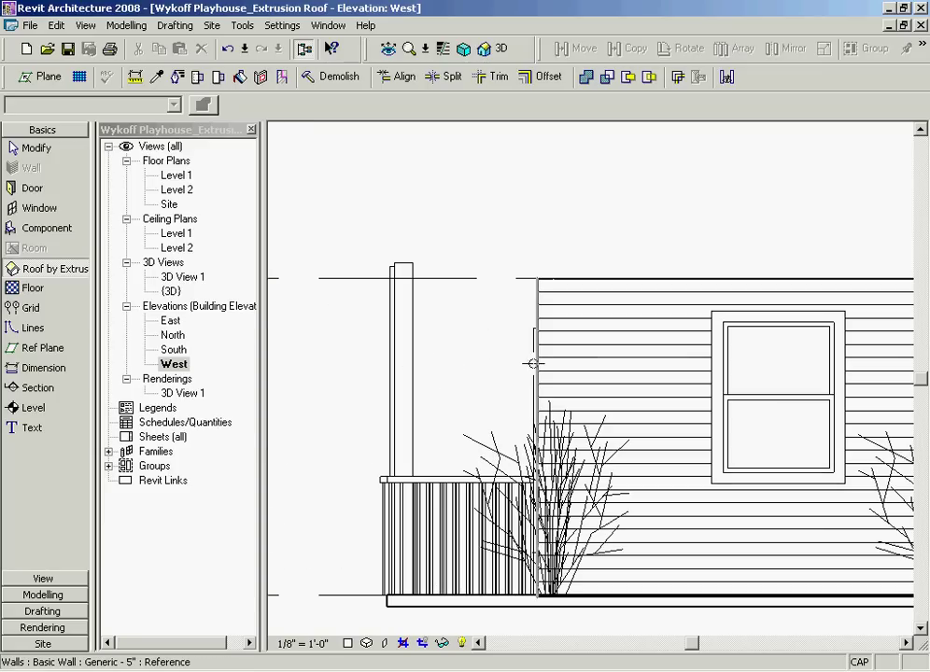
pyautogui.click(538, 332)
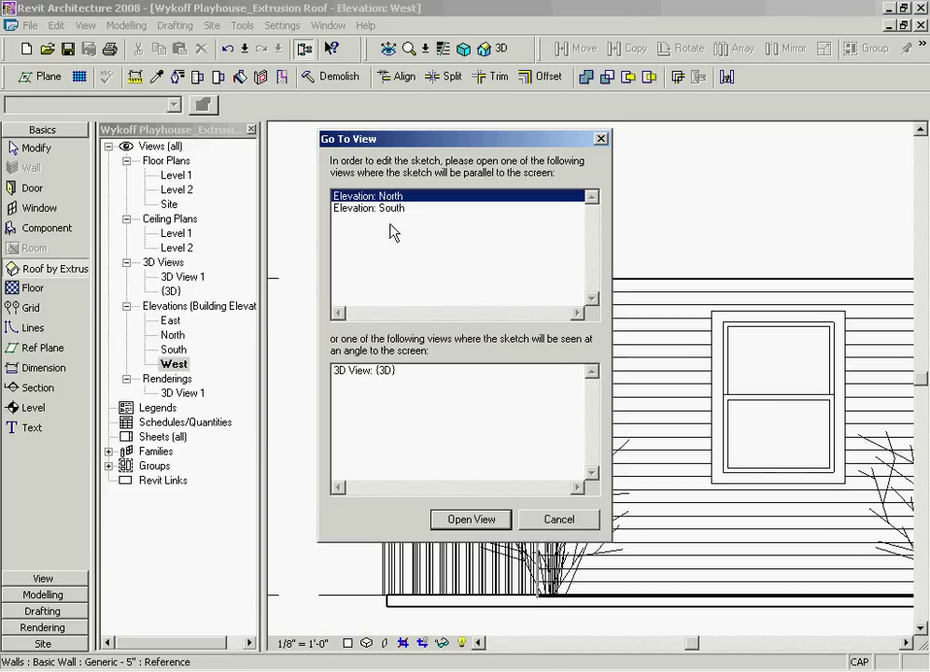
pyautogui.click(495, 531)
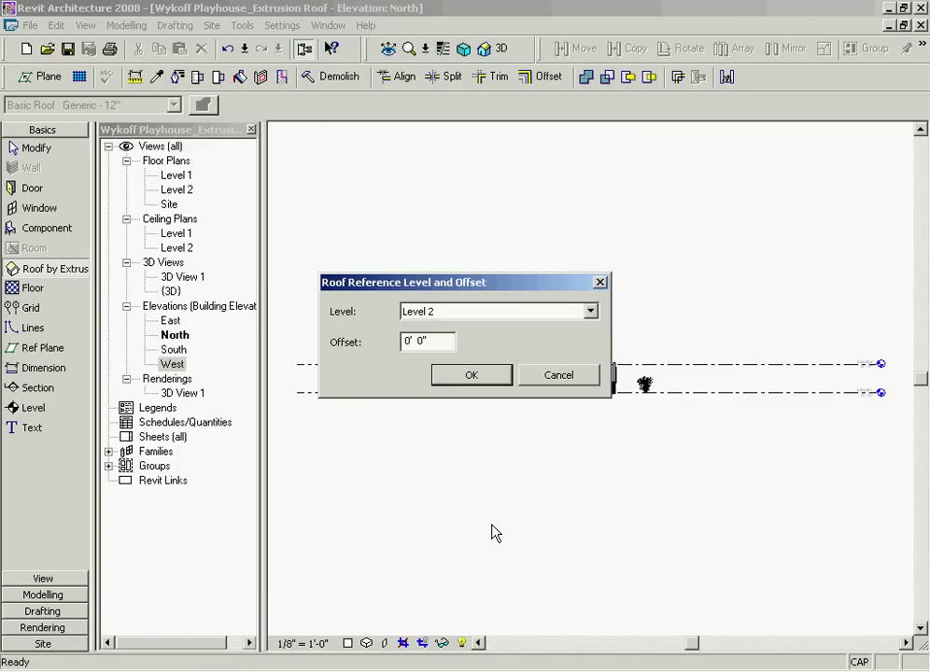
pyautogui.click(474, 375)
# - Draw a 45° roof slope line rising from Level 2 just outside the left wall
pyautogui.scroll(2, 588, 380)
pyautogui.scroll(1, 588, 383)
pyautogui.scroll(3, 588, 383)
pyautogui.moveTo(643, 411); pyautogui.dragTo(613, 484, button='middle')
pyautogui.scroll(-1, 581, 550)
pyautogui.scroll(-2, 581, 541)
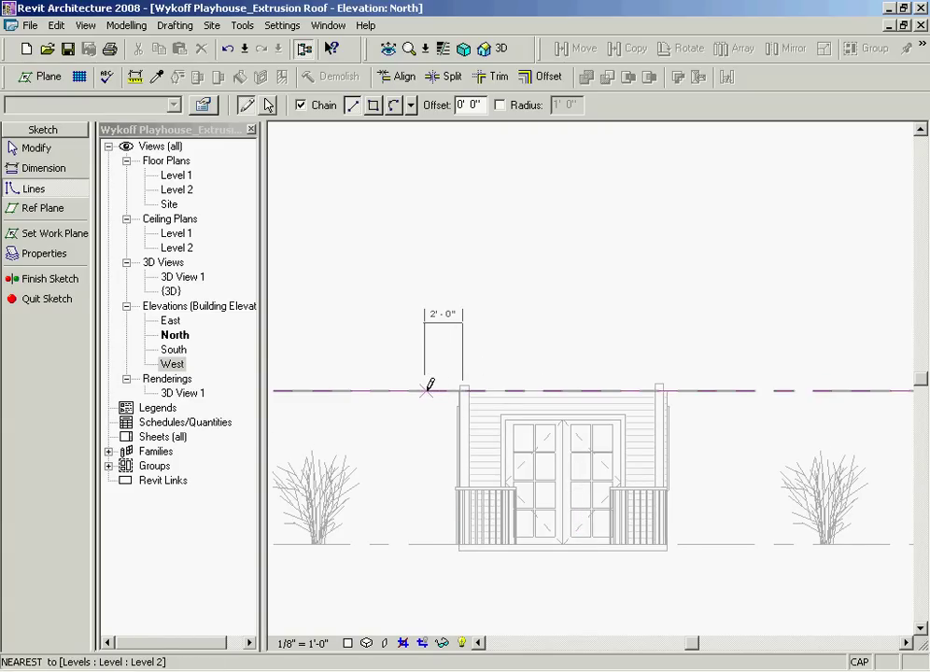
pyautogui.click(427, 390)
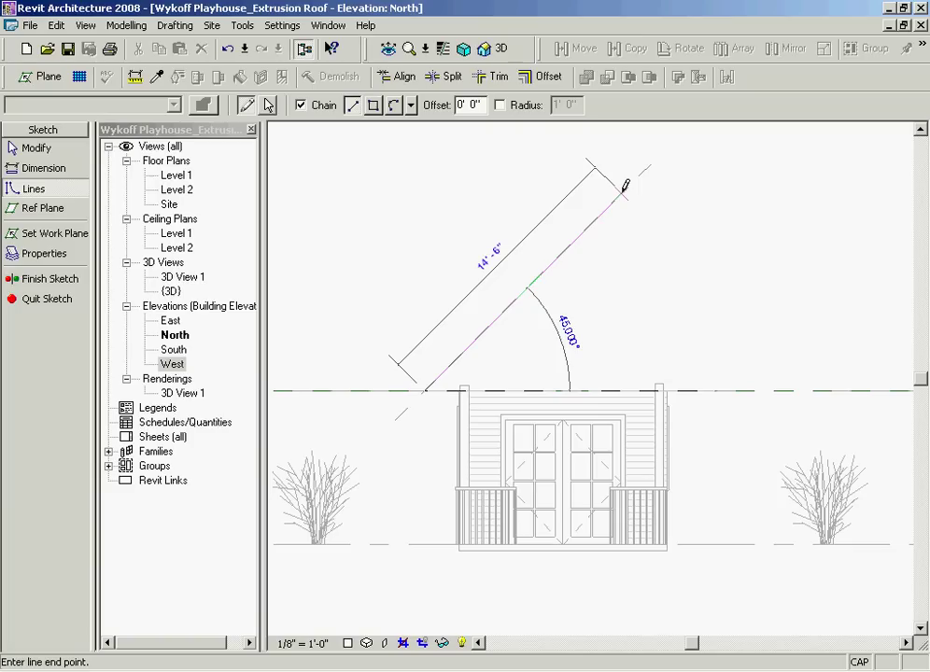
pyautogui.click(620, 193)
pyautogui.press('Escape')
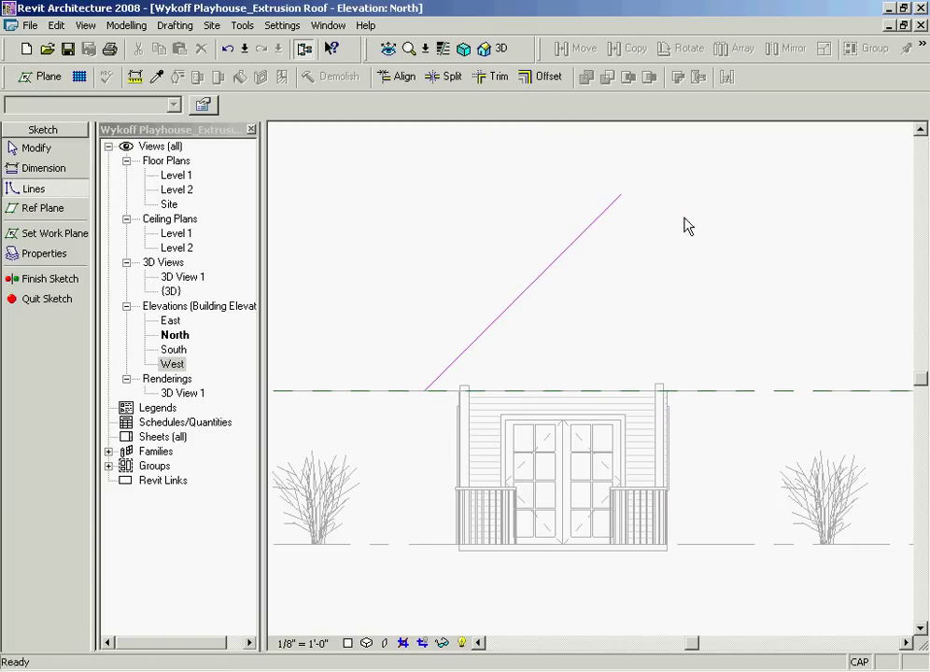
# - Begin the 135° right roof slope line from Level 2 beyond the right wall
pyautogui.scroll(3, 680, 390)
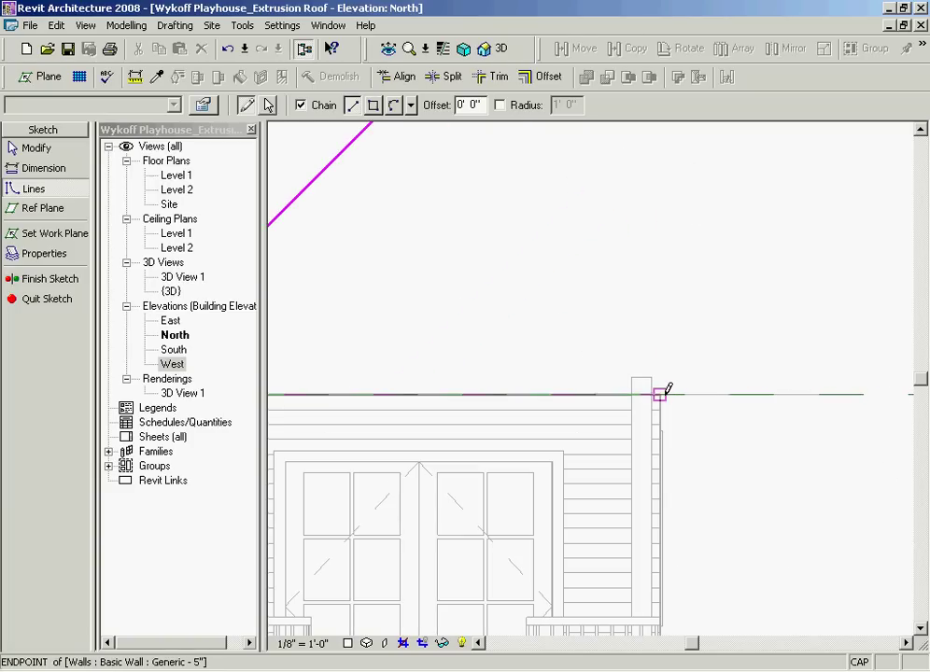
pyautogui.click(742, 390)
pyautogui.scroll(-2, 710, 280)
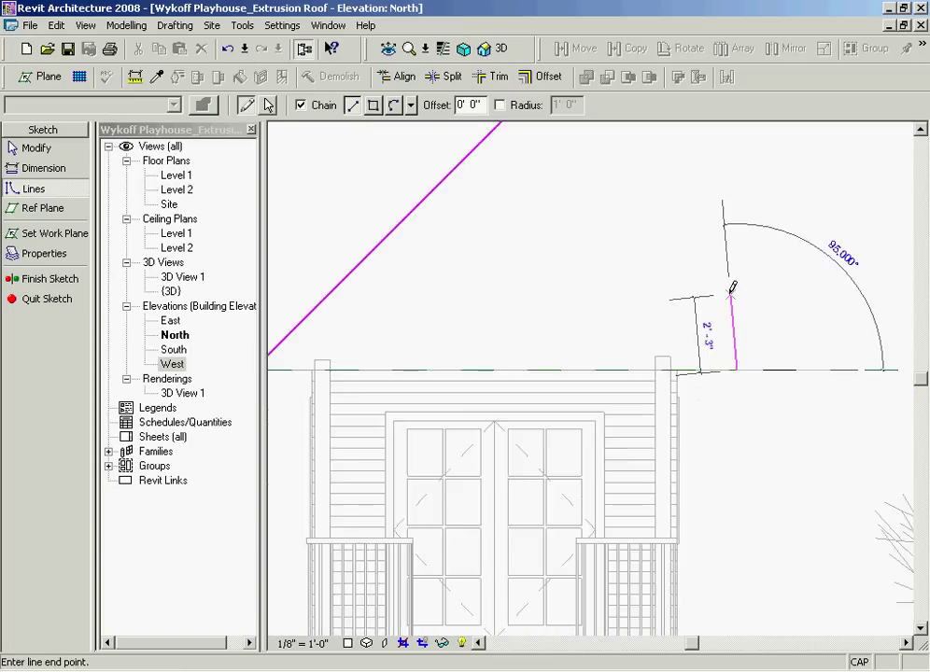
pyautogui.scroll(-1, 686, 247)
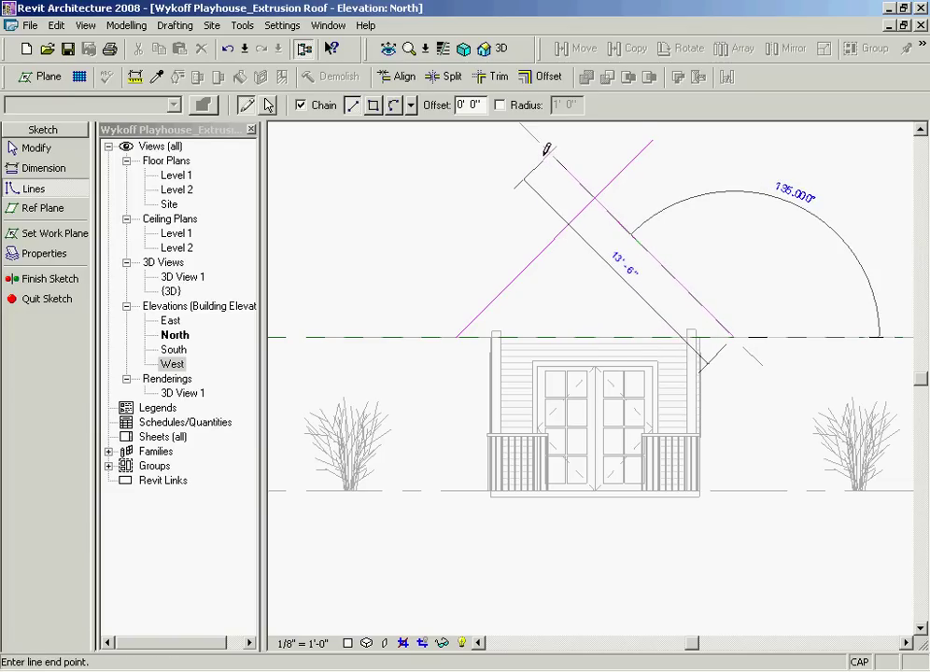
# - Cancel the unfinished line and exit line drawing
pyautogui.rightClick(498, 194)
pyautogui.click(509, 199)
pyautogui.rightClick(494, 229)
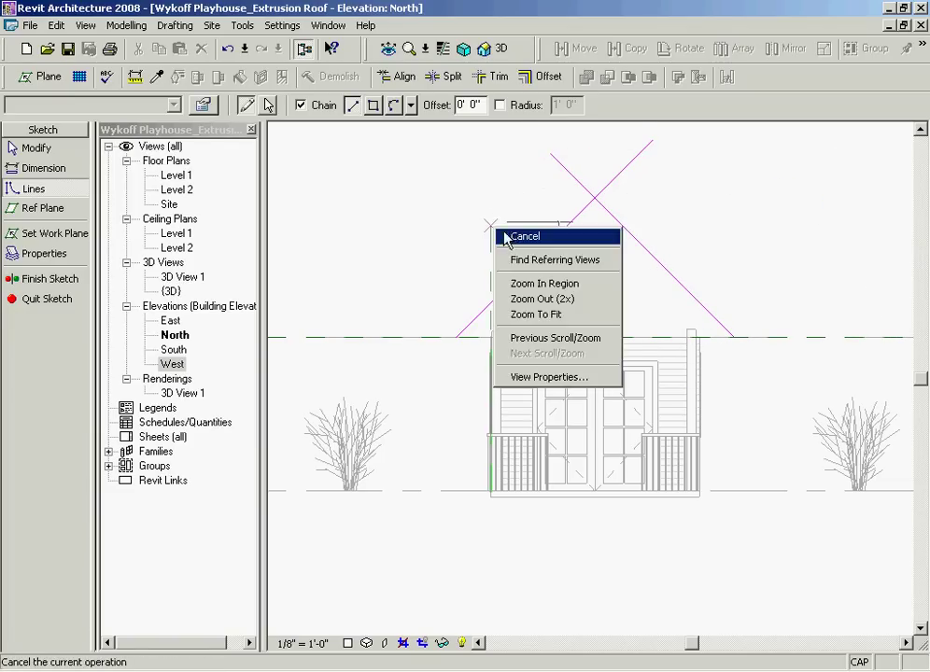
pyautogui.click(505, 236)
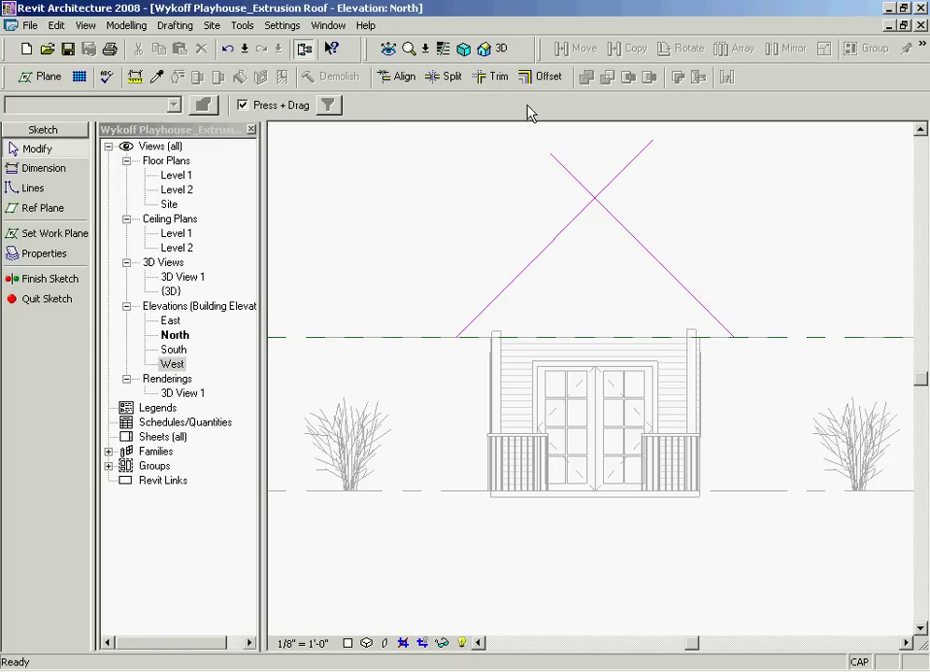
# - Trim the two slope lines into a clean peak and finish the extrusion roof sketch
pyautogui.click(493, 76)
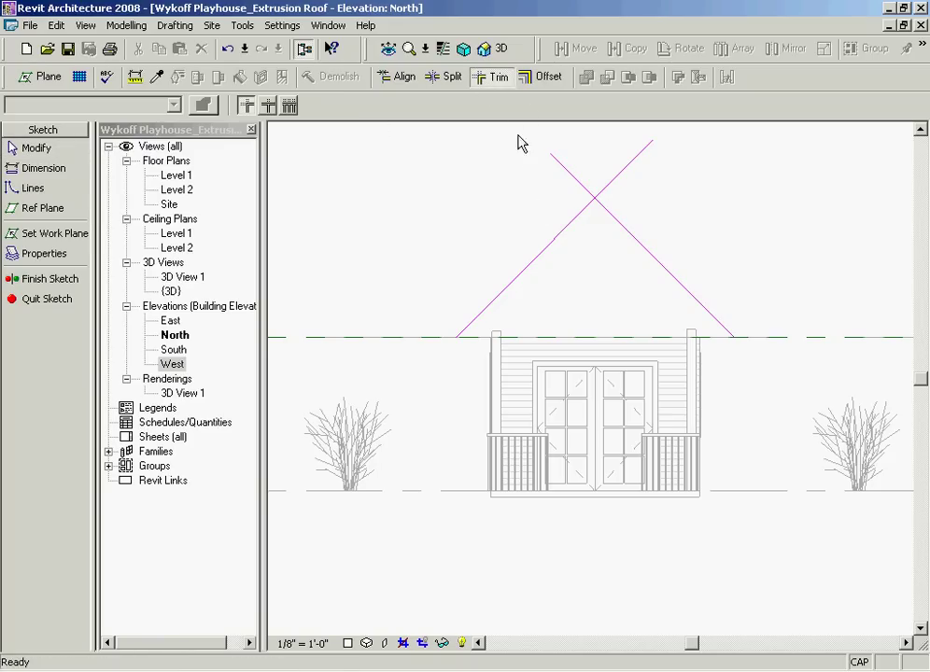
pyautogui.click(553, 244)
pyautogui.click(628, 235)
pyautogui.rightClick(495, 204)
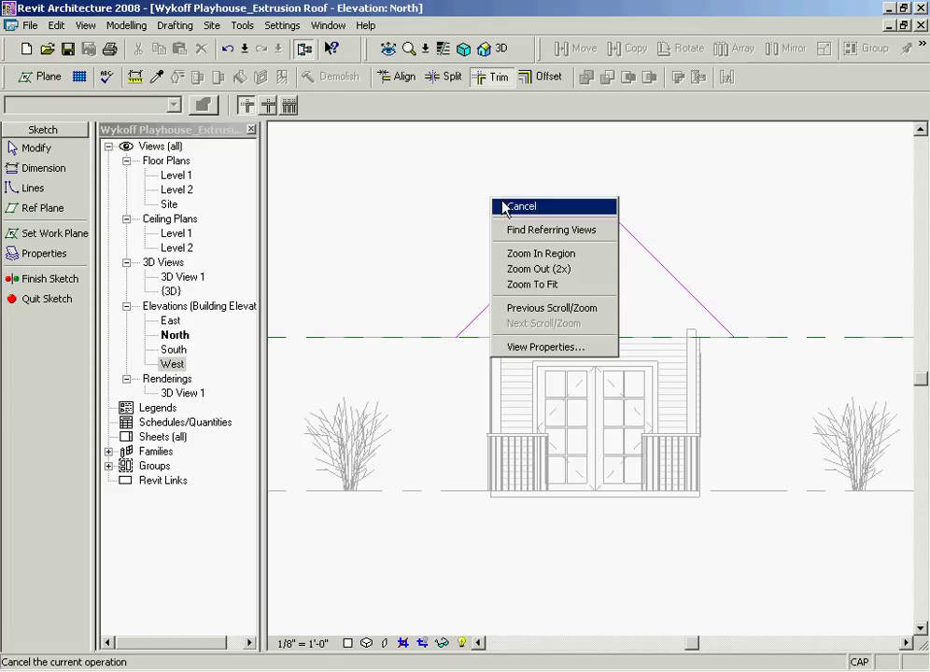
pyautogui.click(502, 205)
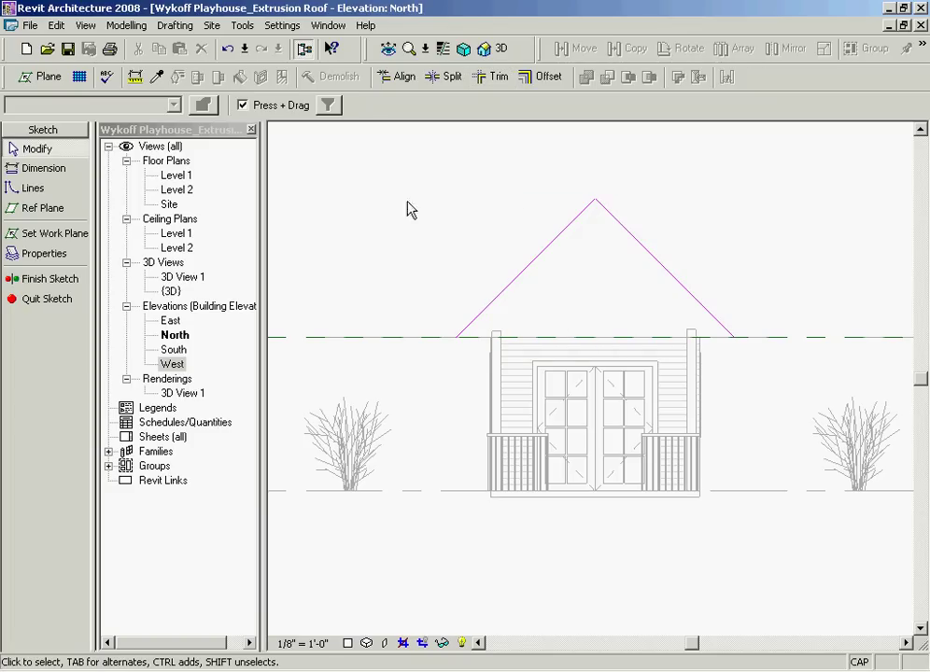
pyautogui.click(71, 279)
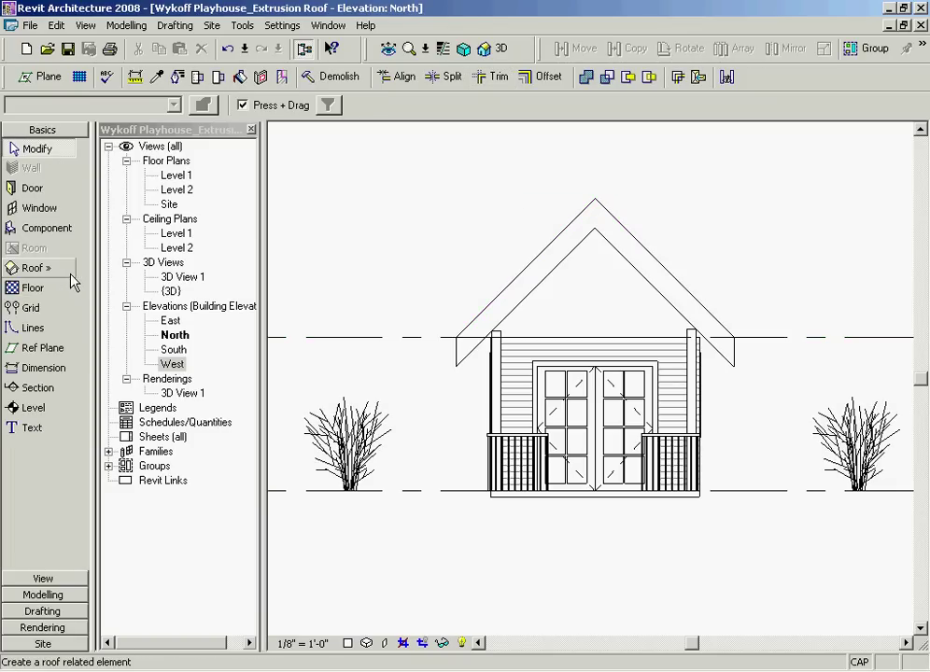
# - Check the new roof in 3D, then open and zoom the East elevation on roof and porch
pyautogui.click(501, 52)
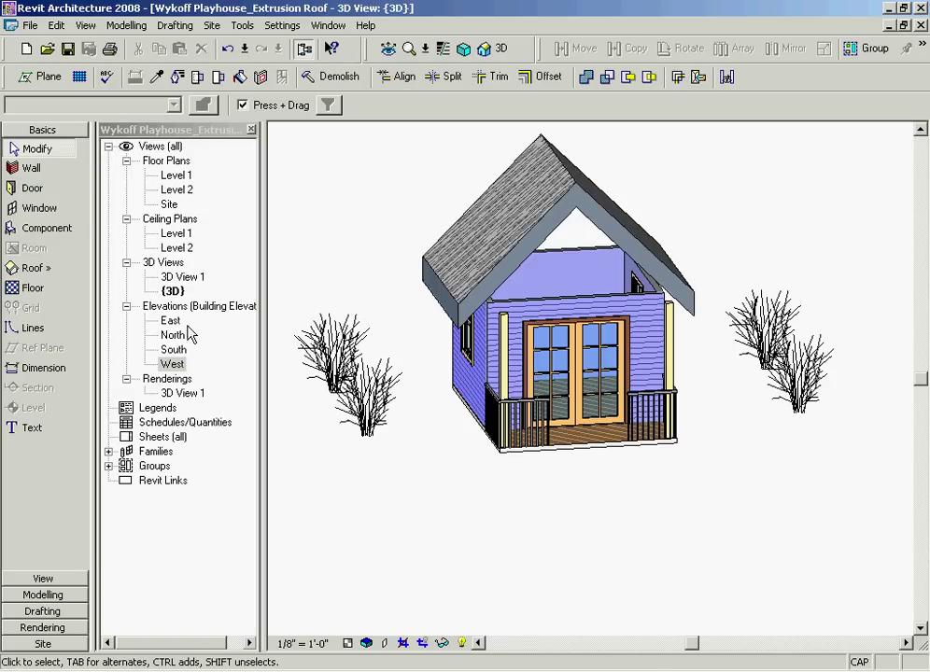
pyautogui.doubleClick(172, 322)
pyautogui.scroll(2, 672, 402)
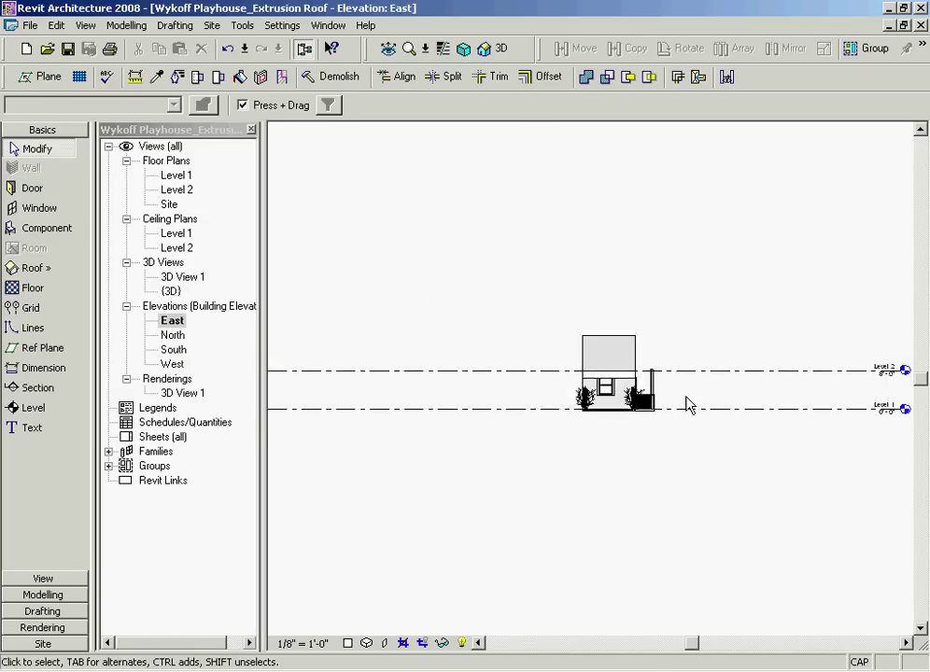
pyautogui.scroll(3, 623, 382)
pyautogui.scroll(3, 624, 385)
pyautogui.moveTo(562, 373); pyautogui.dragTo(672, 364, button='middle')
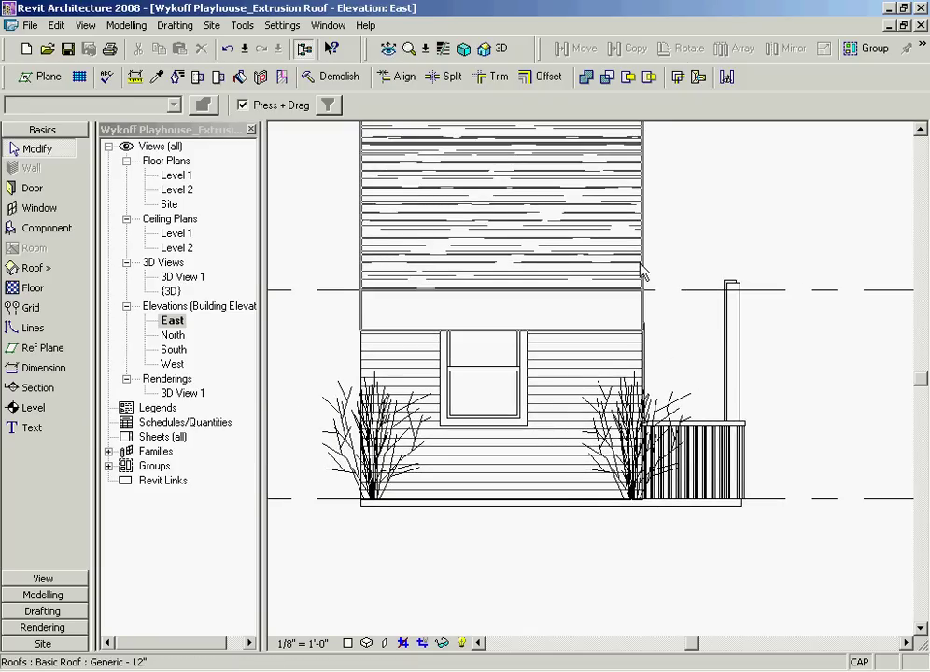
# - Stretch the roof's ends to 15' 2" deep, covering the porch and slightly past the wall
pyautogui.click(641, 270)
pyautogui.moveTo(649, 310); pyautogui.dragTo(750, 323)
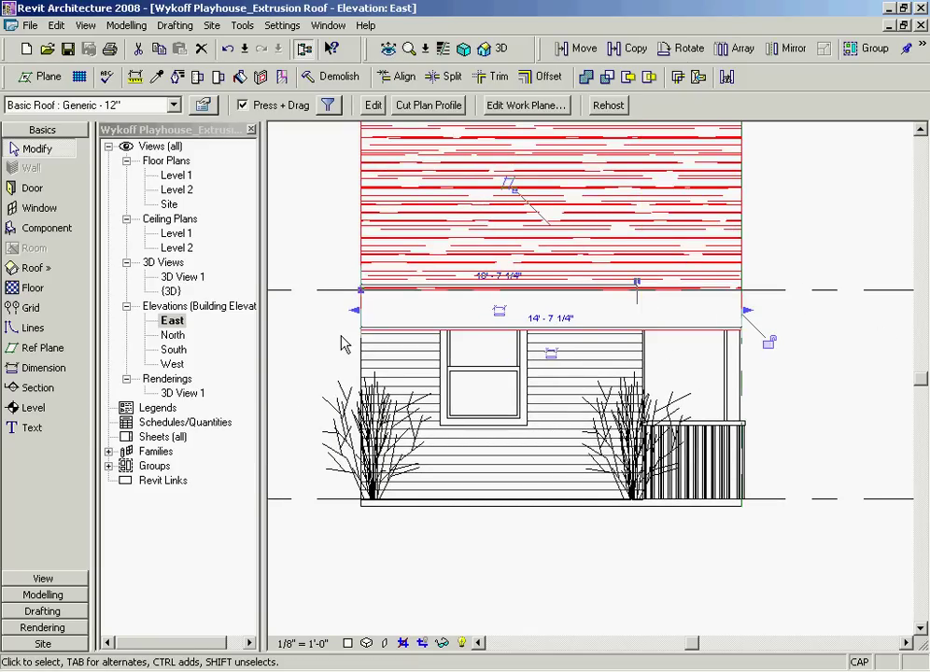
pyautogui.moveTo(354, 311); pyautogui.dragTo(341, 311)
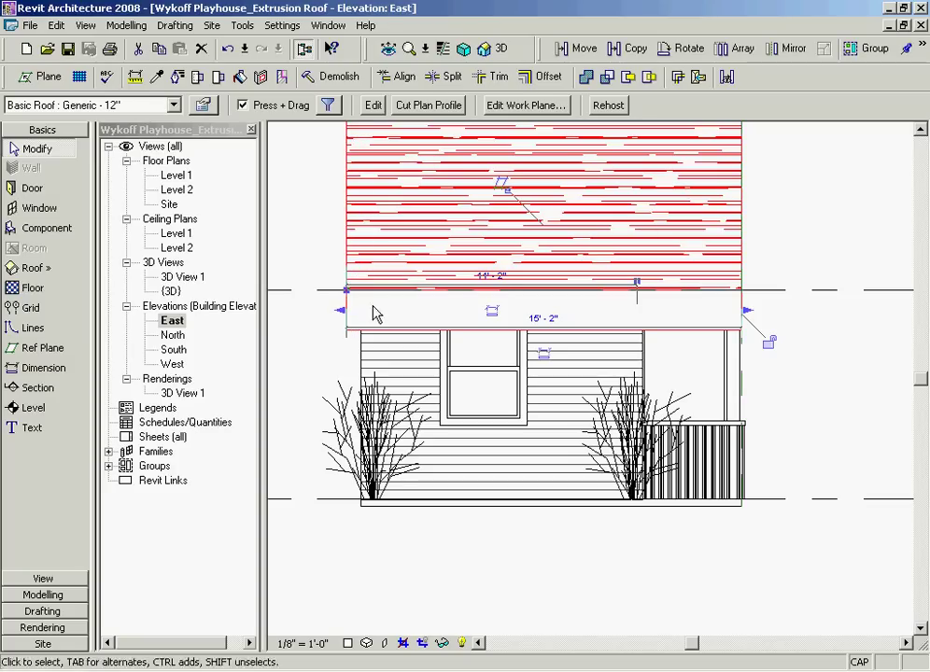
# - Review the North and South elevations, then open and pan the West elevation
pyautogui.doubleClick(173, 335)
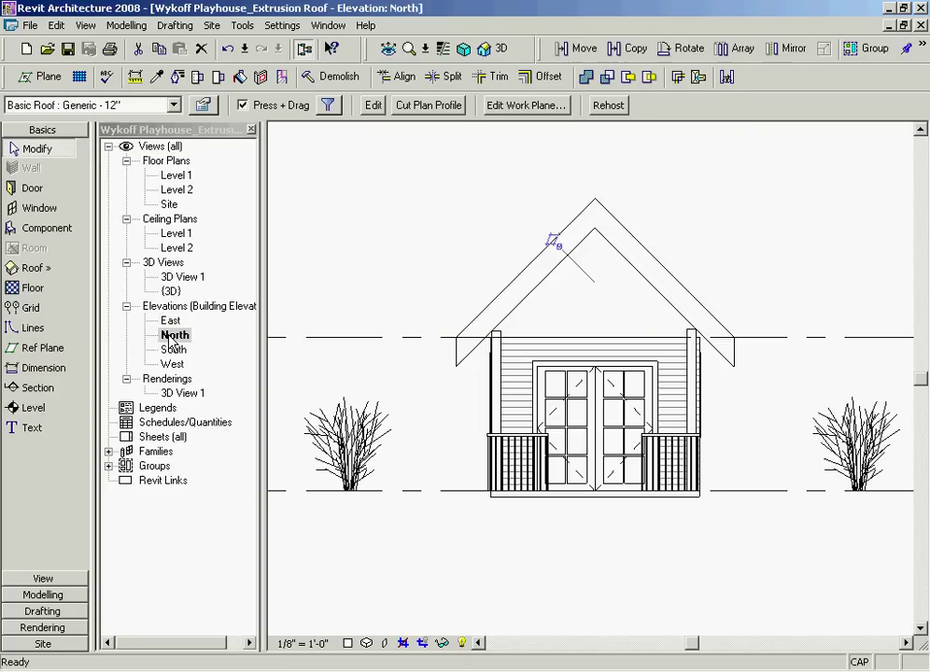
pyautogui.doubleClick(173, 351)
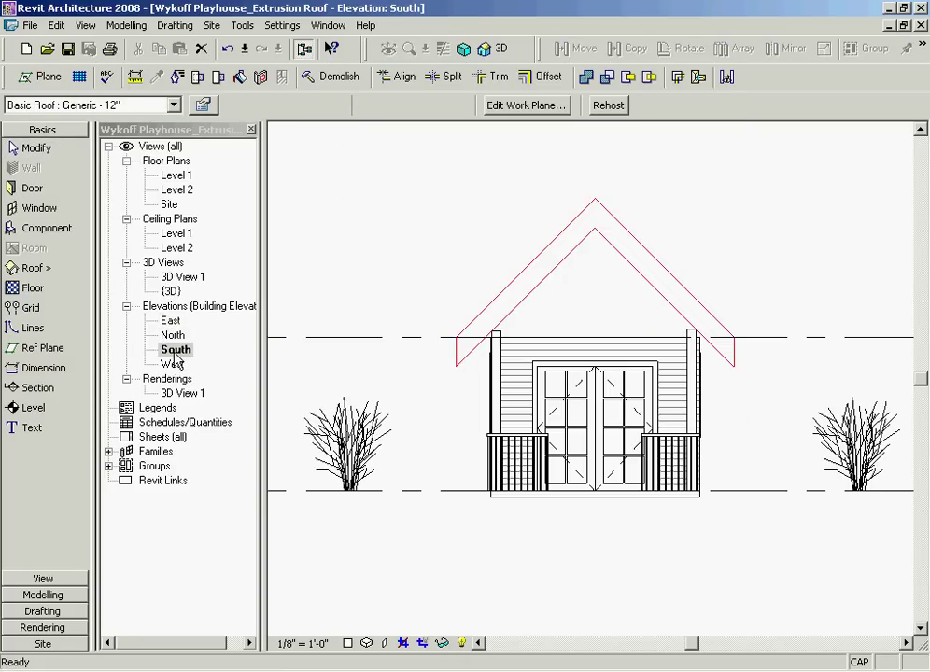
pyautogui.scroll(3, 560, 421)
pyautogui.scroll(3, 571, 423)
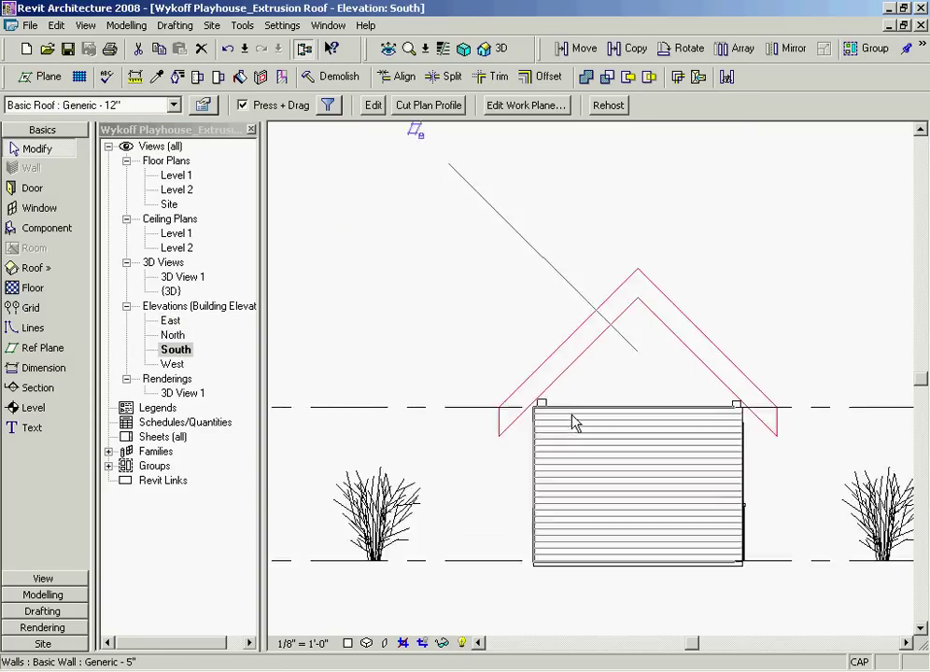
pyautogui.doubleClick(171, 364)
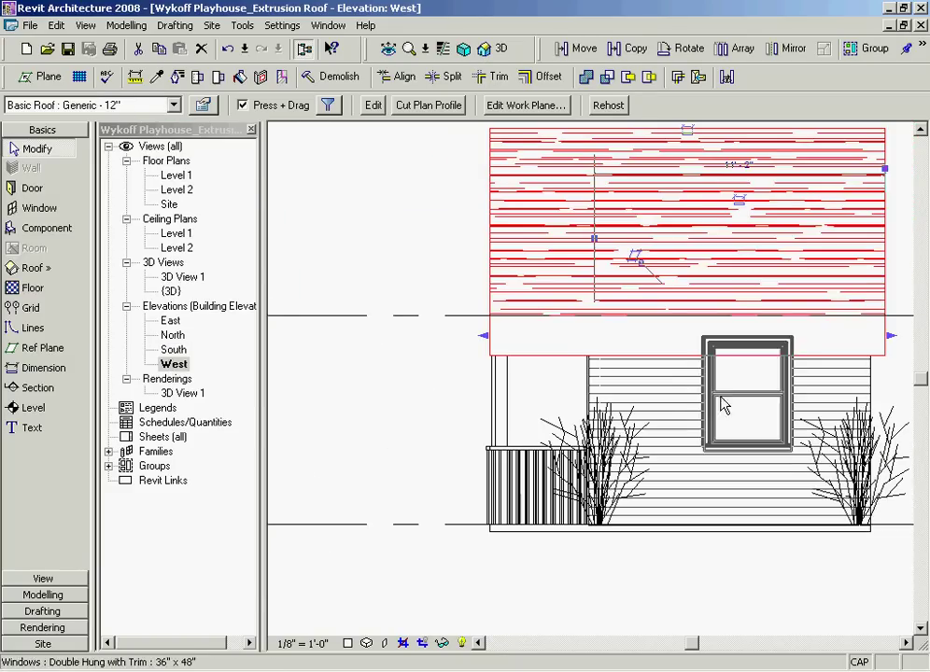
pyautogui.moveTo(723, 403); pyautogui.dragTo(670, 359, button='middle')
# - In the default 3D view, attach the front gable wall's top to the roof
pyautogui.click(486, 50)
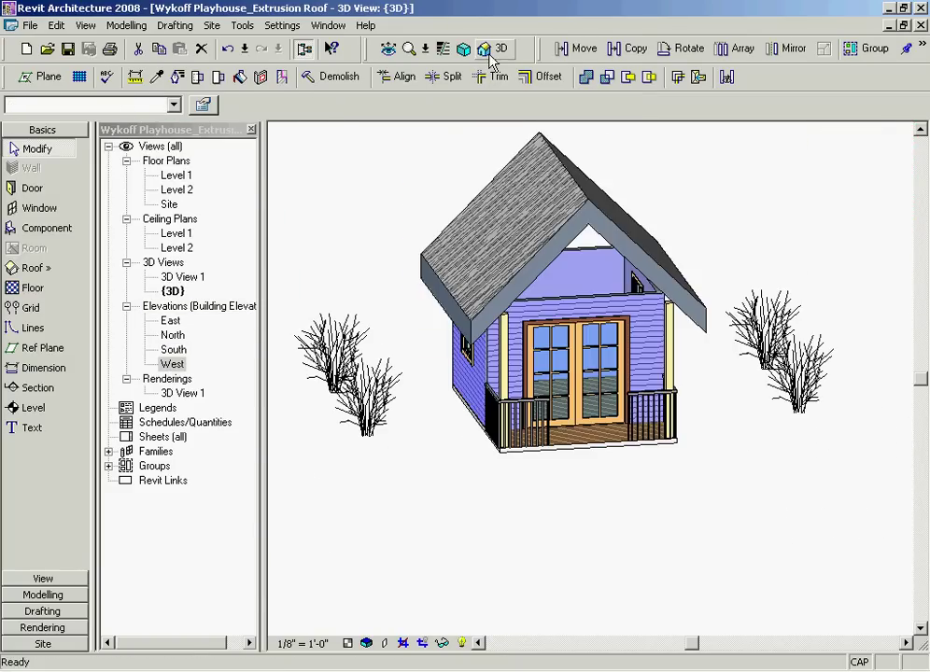
pyautogui.scroll(2, 614, 316)
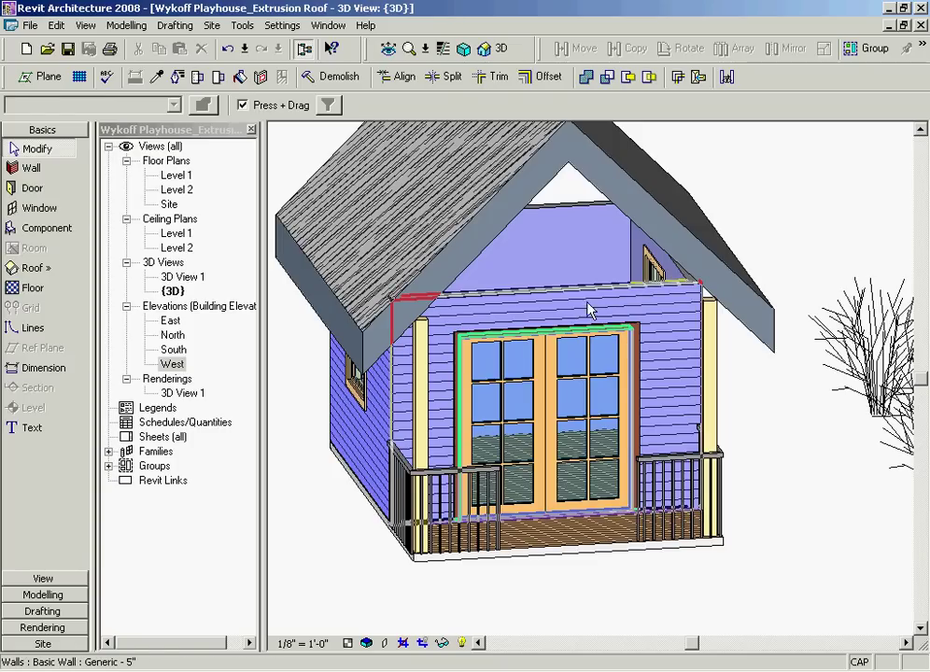
pyautogui.click(588, 309)
pyautogui.click(477, 105)
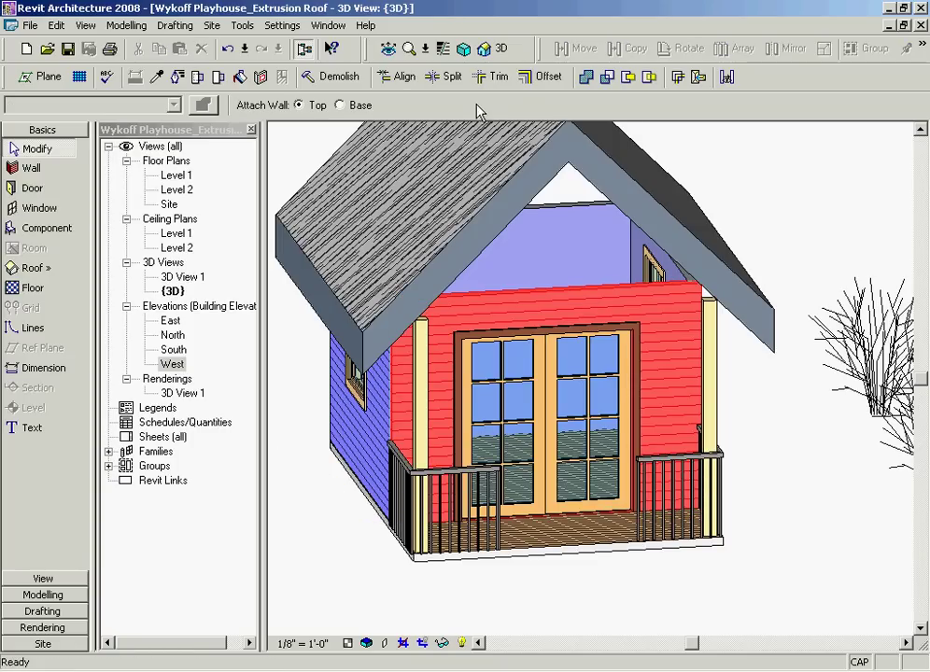
pyautogui.click(512, 202)
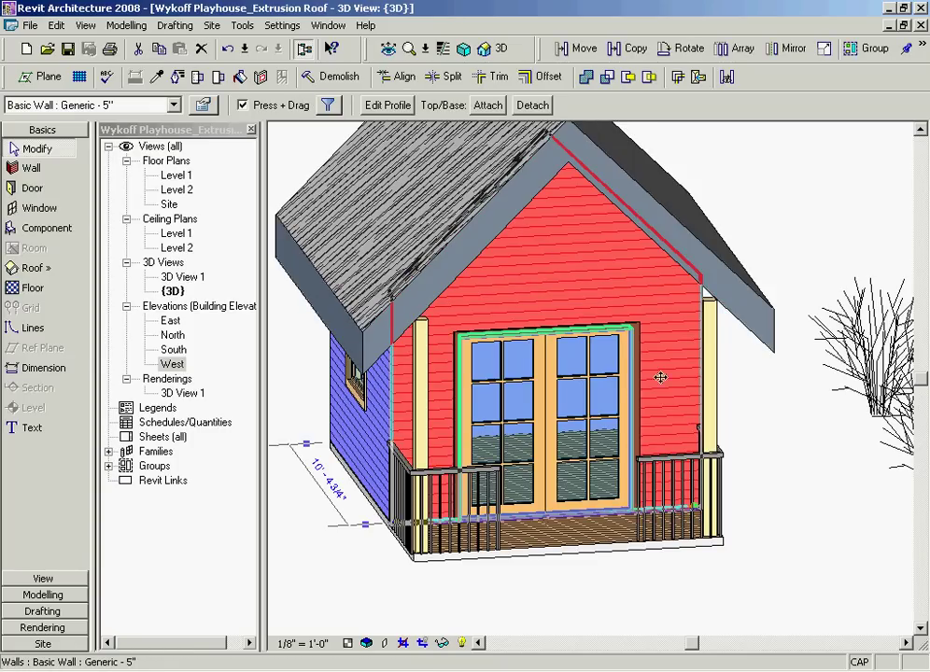
pyautogui.press('Escape')
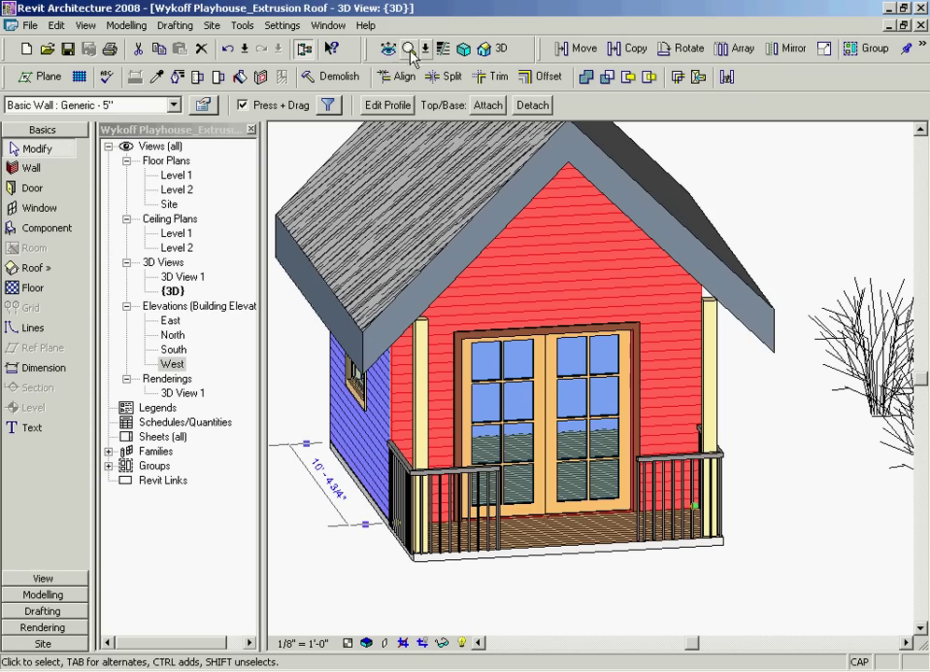
# - Spin the model to bring the side wall and porch into view
pyautogui.click(389, 47)
pyautogui.click(173, 580)
pyautogui.moveTo(448, 374)
pyautogui.mouseDown()
pyautogui.moveTo(559, 392)
pyautogui.moveTo(540, 327)
pyautogui.moveTo(455, 259)
pyautogui.moveTo(565, 286)
pyautogui.moveTo(477, 287)
pyautogui.moveTo(511, 344)
pyautogui.moveTo(511, 382)
pyautogui.moveTo(523, 396)
pyautogui.mouseUp()
pyautogui.rightClick(523, 397)
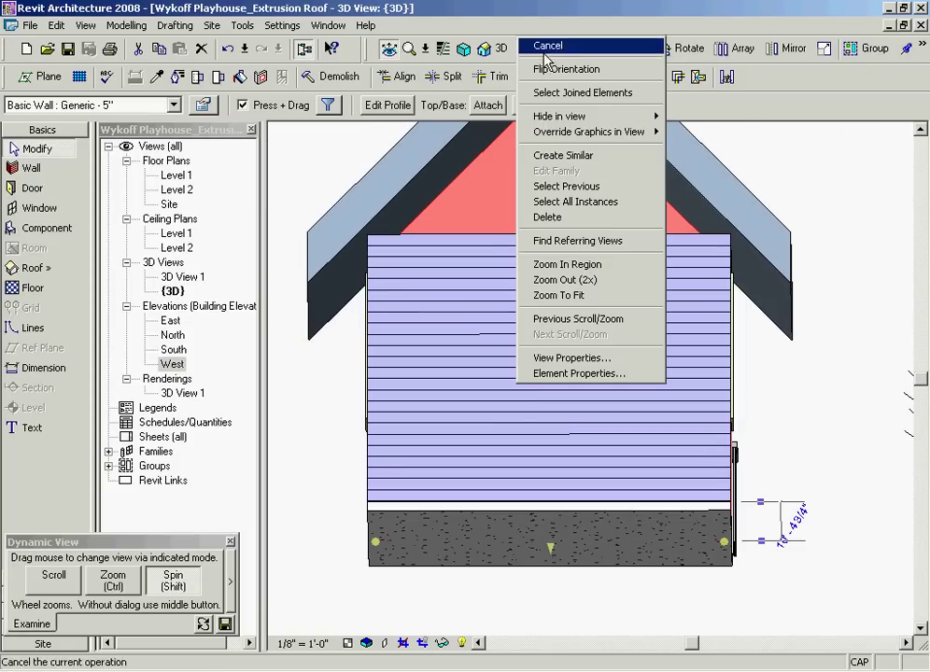
pyautogui.click(537, 44)
pyautogui.scroll(1, 489, 271)
pyautogui.scroll(-2, 486, 286)
pyautogui.scroll(-1, 488, 294)
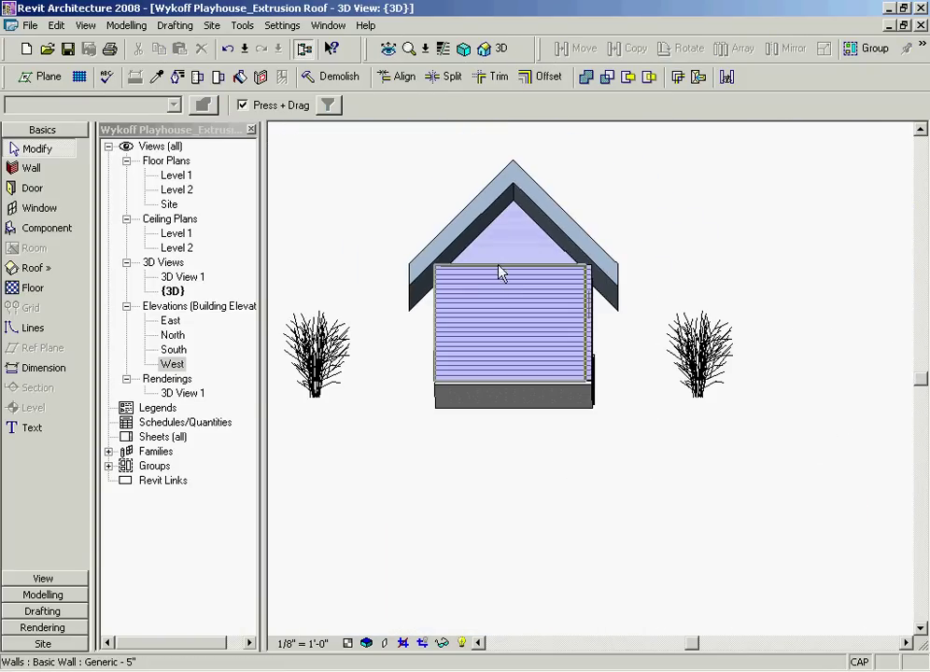
# - Attach the rear gable wall's top to the roof
pyautogui.click(498, 270)
pyautogui.click(487, 104)
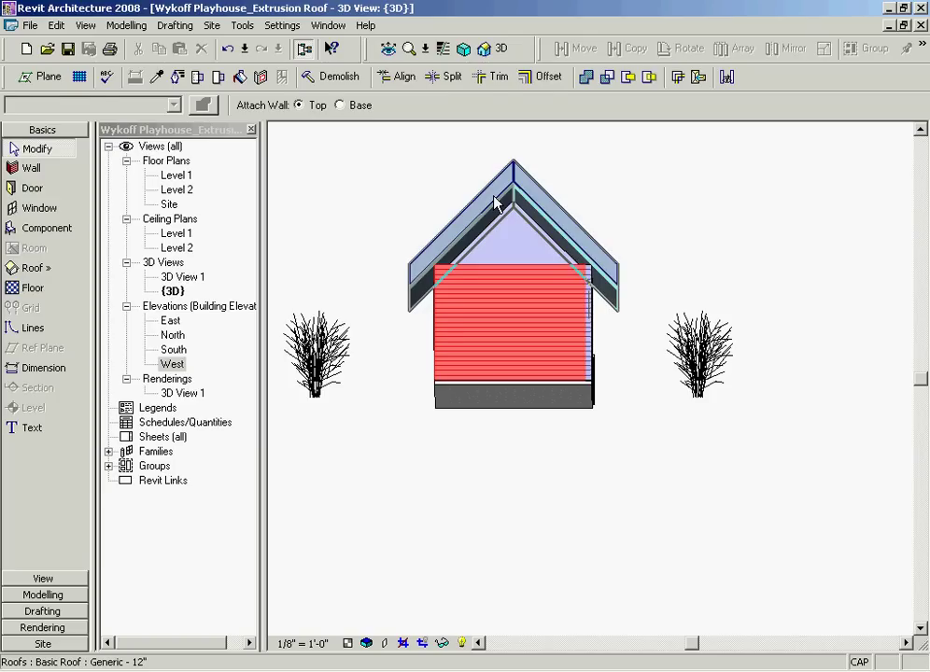
pyautogui.click(495, 196)
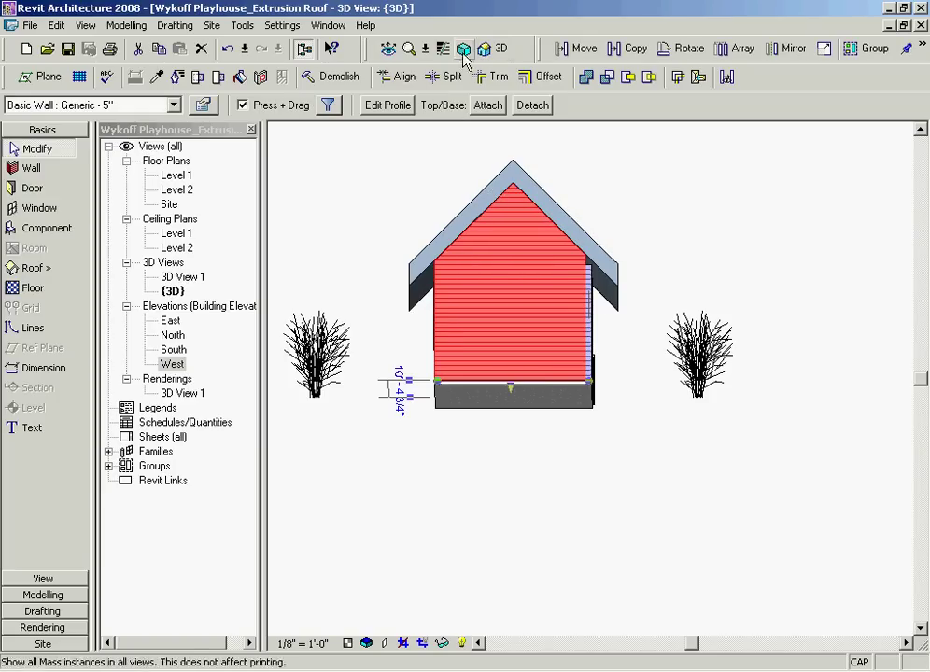
pyautogui.click(387, 49)
pyautogui.moveTo(520, 382)
pyautogui.mouseDown()
pyautogui.moveTo(528, 377)
pyautogui.moveTo(466, 425)
pyautogui.moveTo(583, 374)
pyautogui.moveTo(766, 380)
pyautogui.moveTo(540, 401)
pyautogui.moveTo(592, 448)
pyautogui.moveTo(662, 460)
pyautogui.mouseUp()
pyautogui.click(194, 584)
# - Attach the right porch column's top to the roof
pyautogui.scroll(1, 667, 361)
pyautogui.scroll(2, 667, 360)
pyautogui.scroll(2, 667, 360)
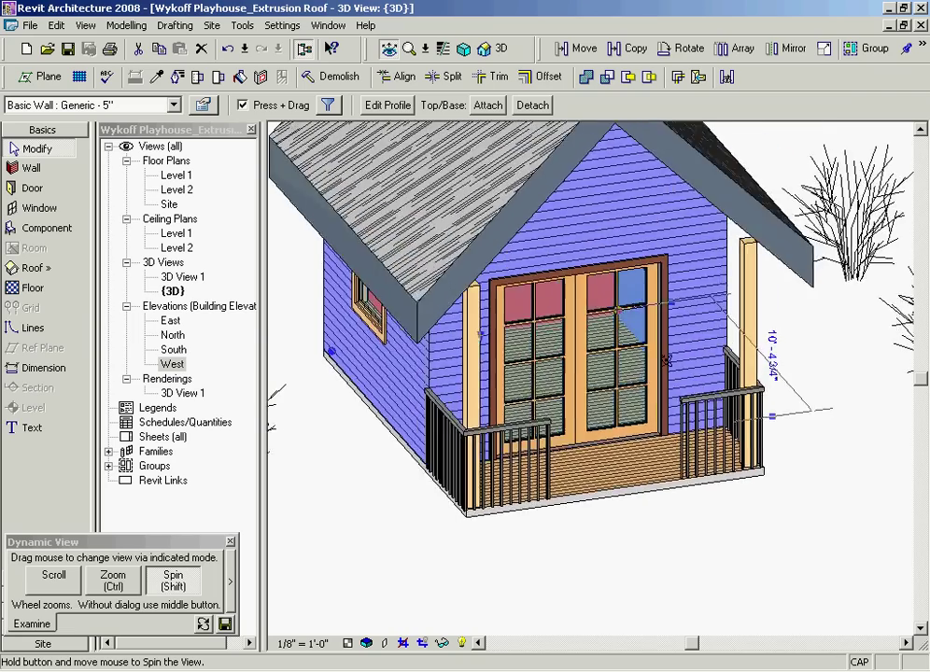
pyautogui.moveTo(667, 361); pyautogui.dragTo(649, 383)
pyautogui.click(230, 542)
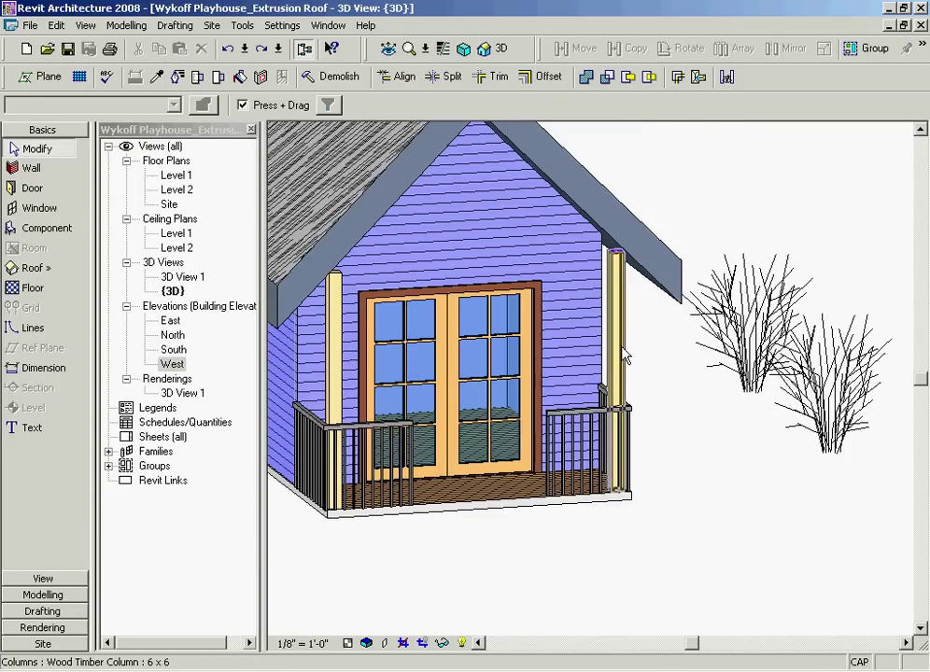
pyautogui.click(616, 346)
pyautogui.click(540, 106)
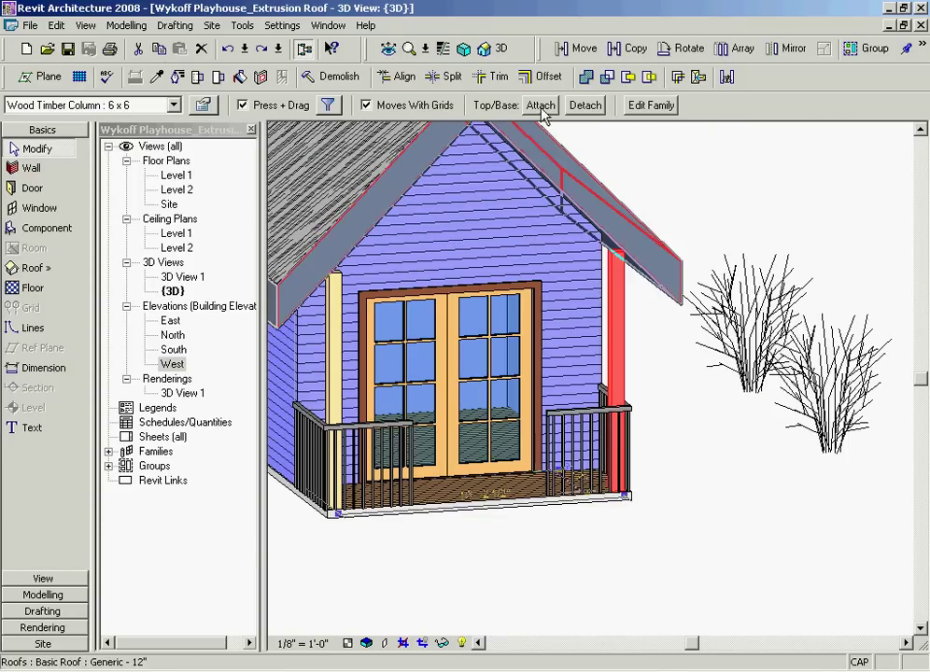
pyautogui.click(607, 199)
pyautogui.click(669, 355)
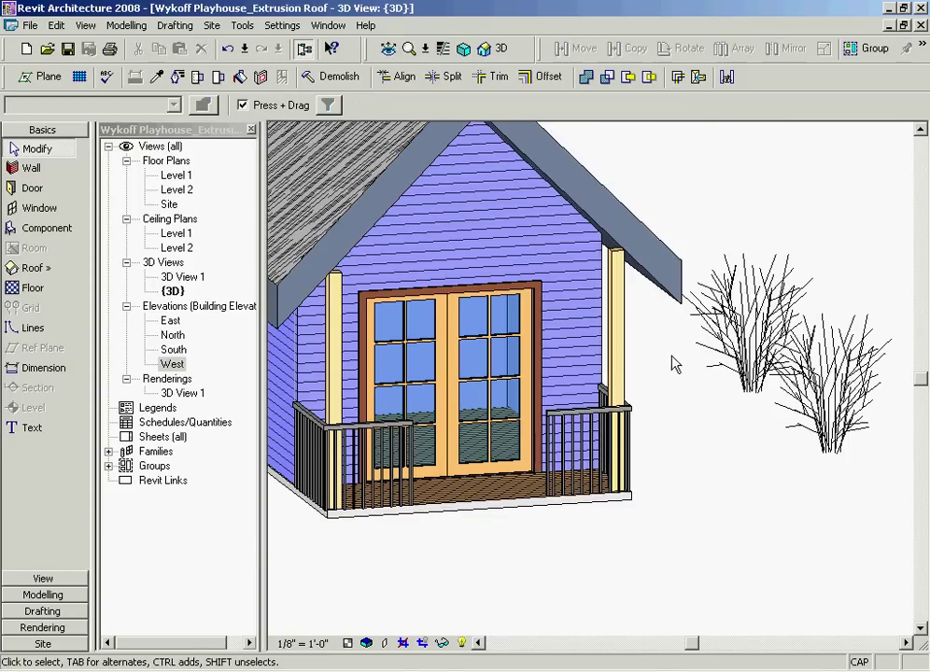
# - Set the right column's Offset From Attachment At Top to 1' 0"
pyautogui.click(616, 326)
pyautogui.rightClick(616, 327)
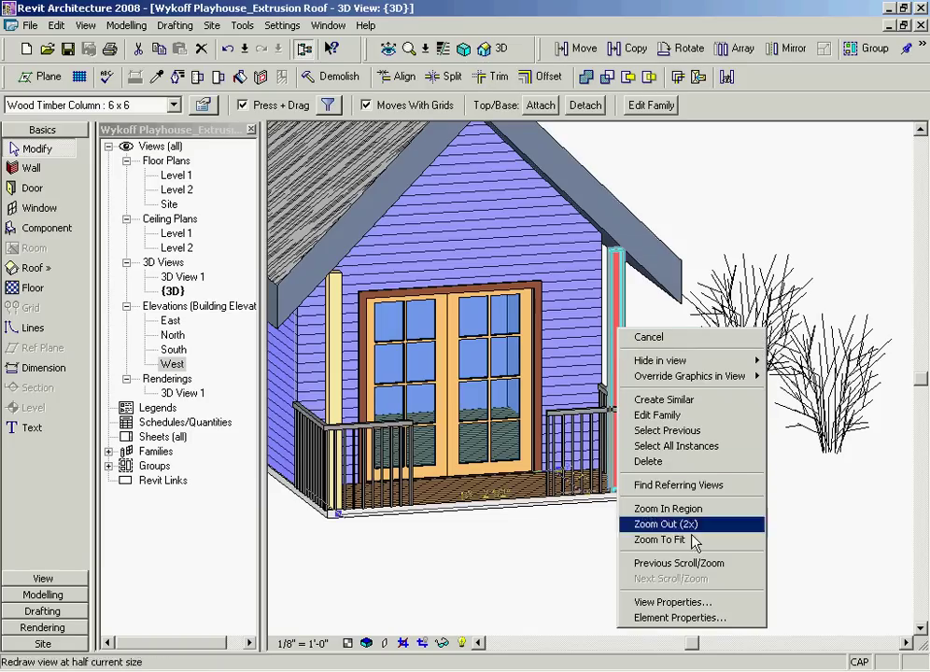
pyautogui.click(682, 617)
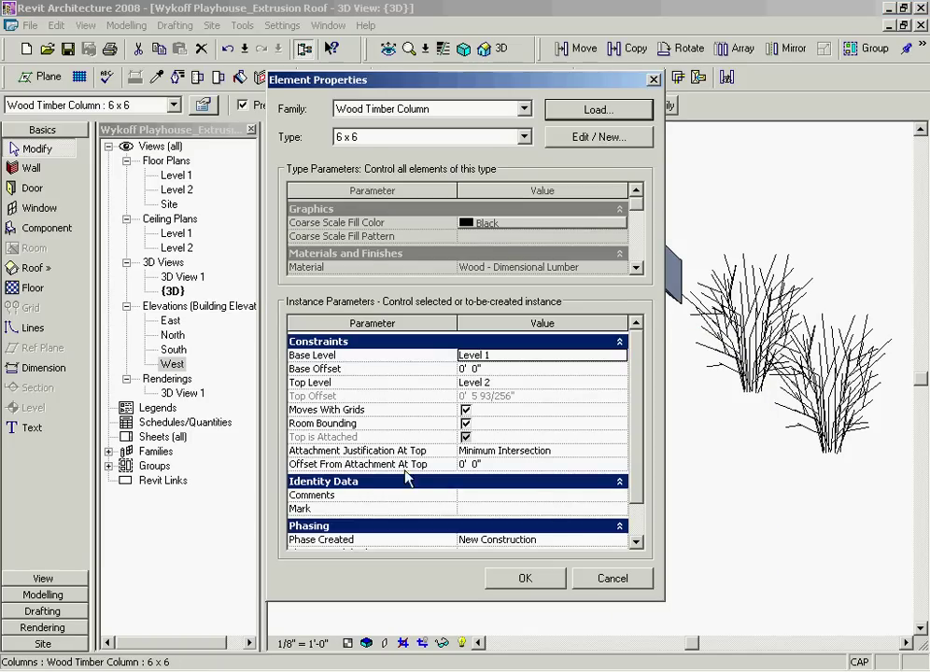
pyautogui.moveTo(554, 81); pyautogui.dragTo(430, 84)
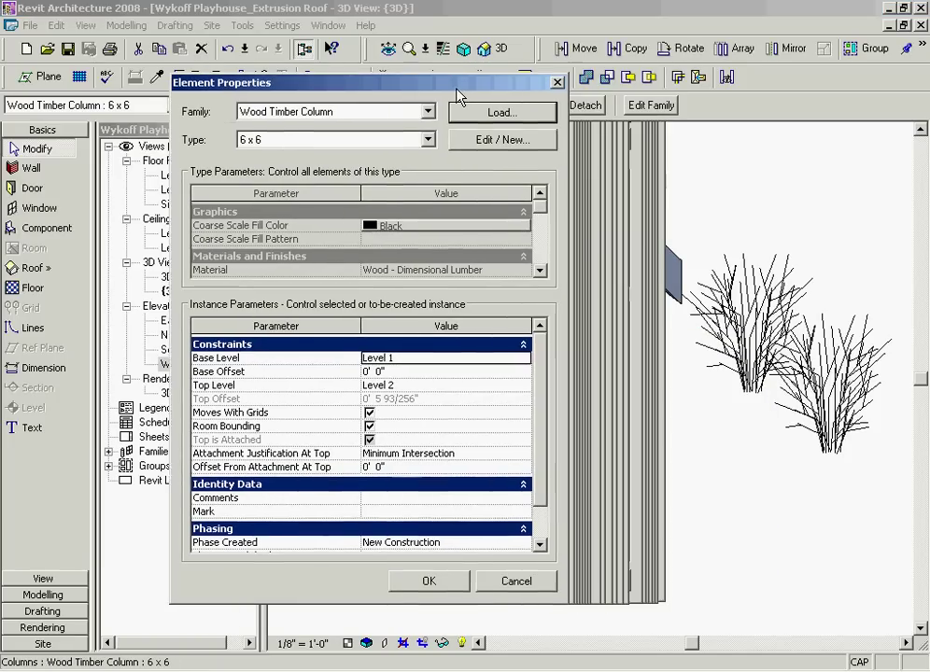
pyautogui.click(340, 467)
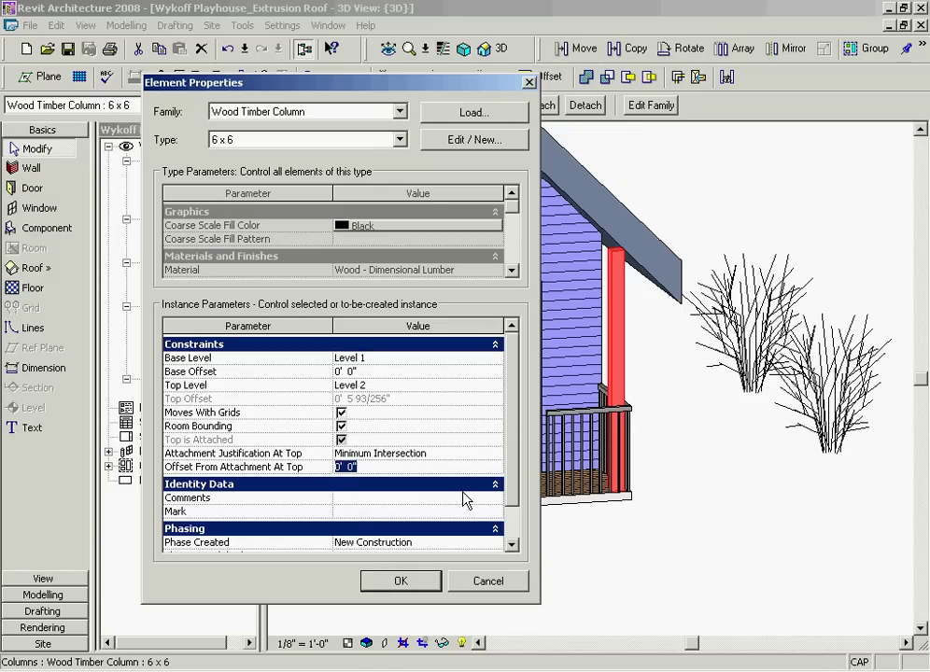
pyautogui.write('1')
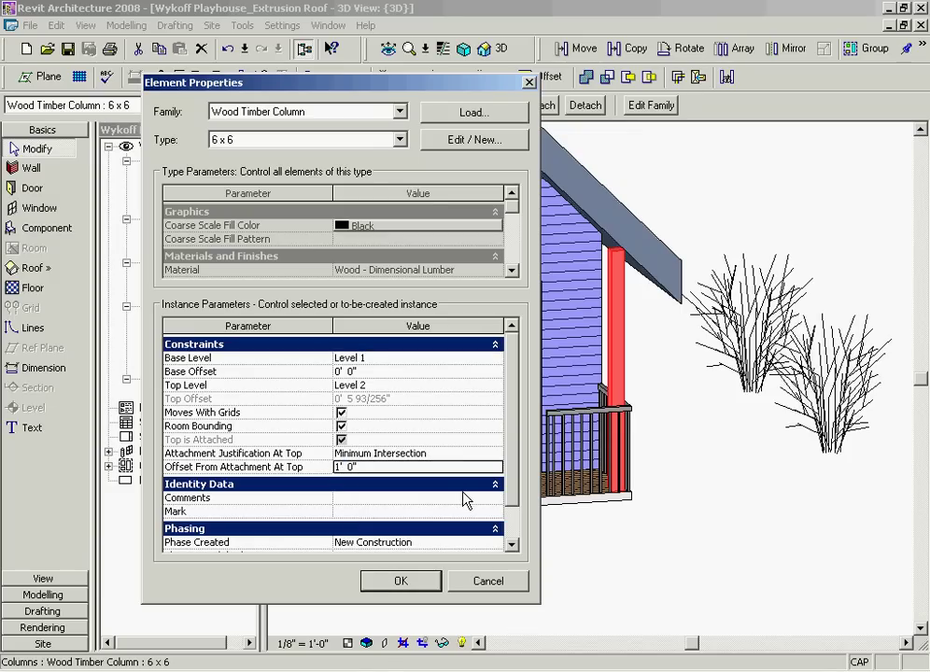
pyautogui.click(407, 584)
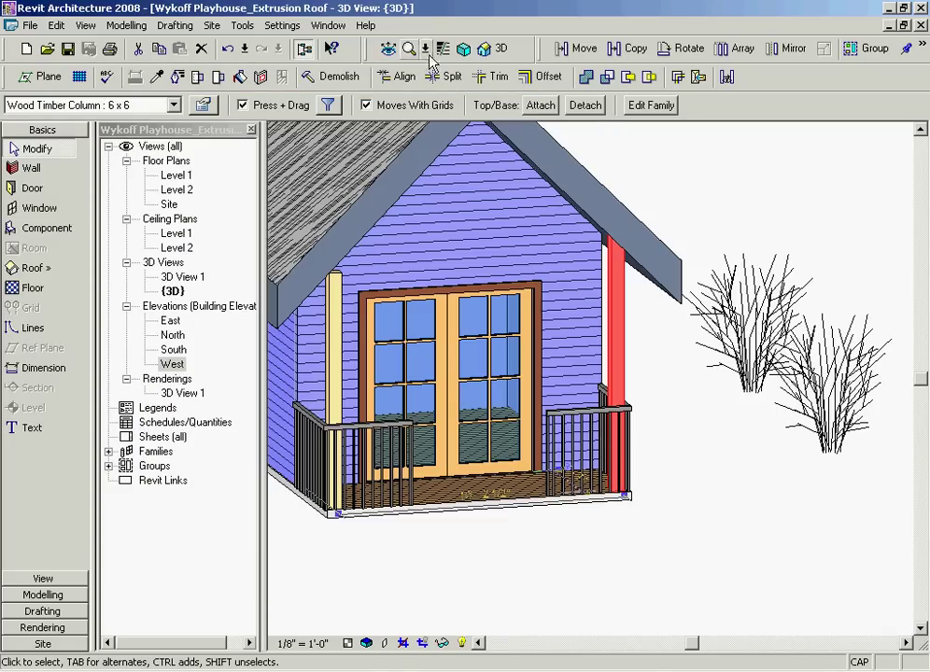
pyautogui.press('F8')
pyautogui.click(173, 580)
# - Attach the left porch column's top to the roof
pyautogui.moveTo(654, 402)
pyautogui.mouseDown()
pyautogui.moveTo(660, 374)
pyautogui.moveTo(638, 409)
pyautogui.moveTo(674, 320)
pyautogui.mouseUp()
pyautogui.rightClick(668, 319)
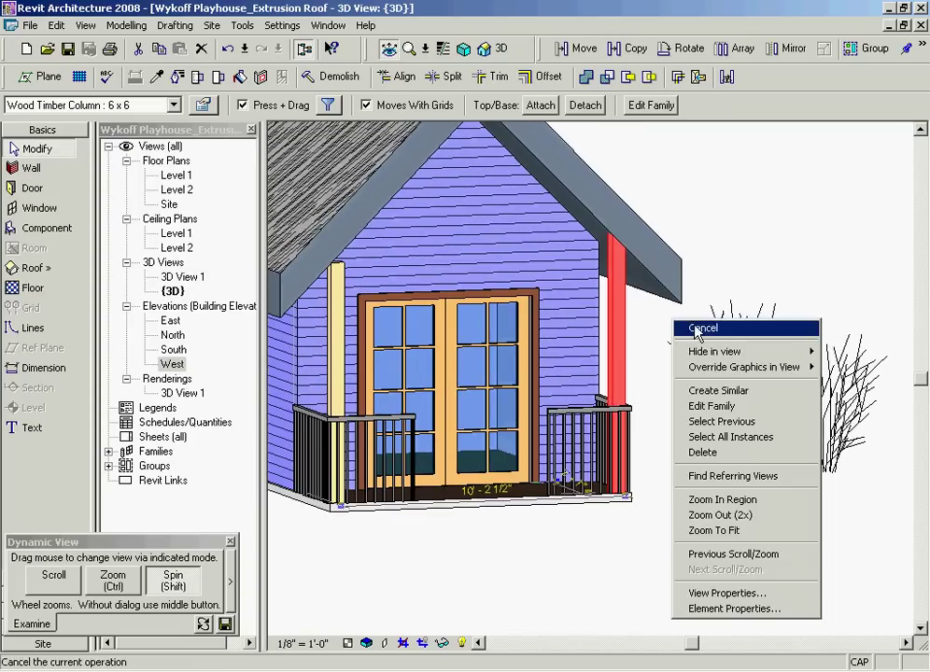
pyautogui.click(693, 326)
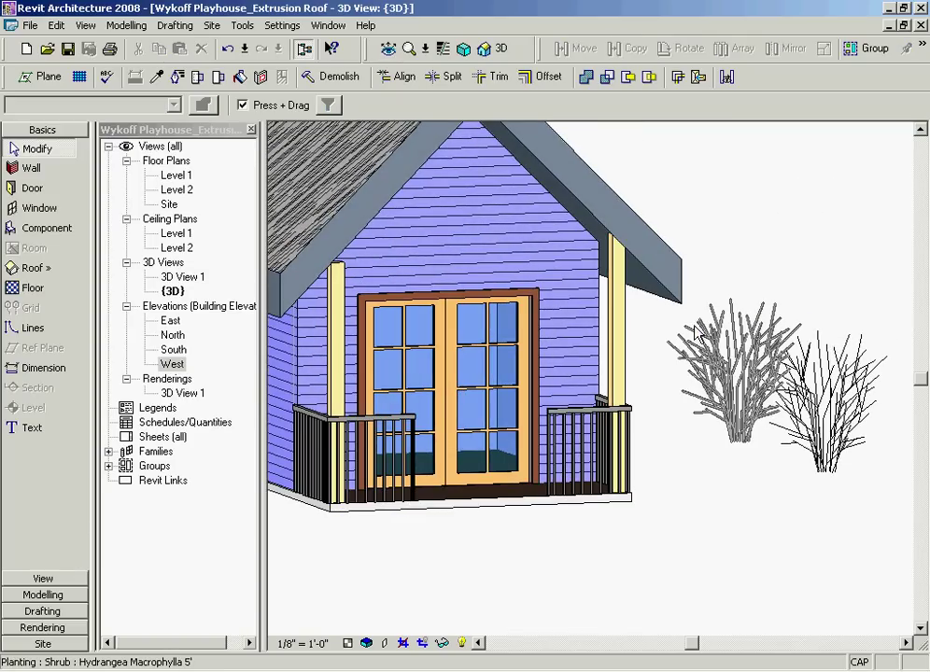
pyautogui.click(334, 329)
pyautogui.click(541, 106)
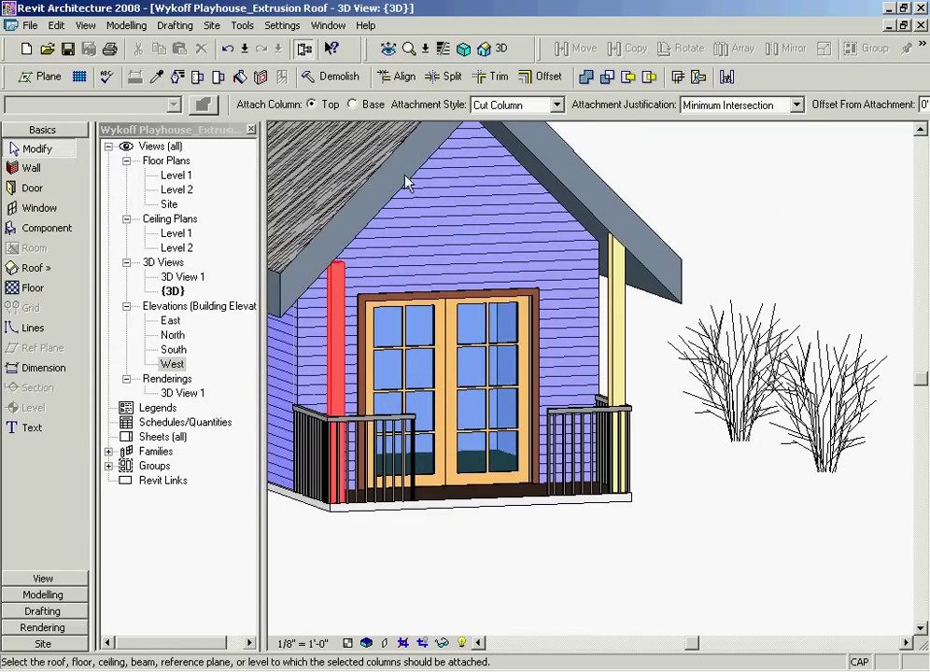
pyautogui.click(397, 203)
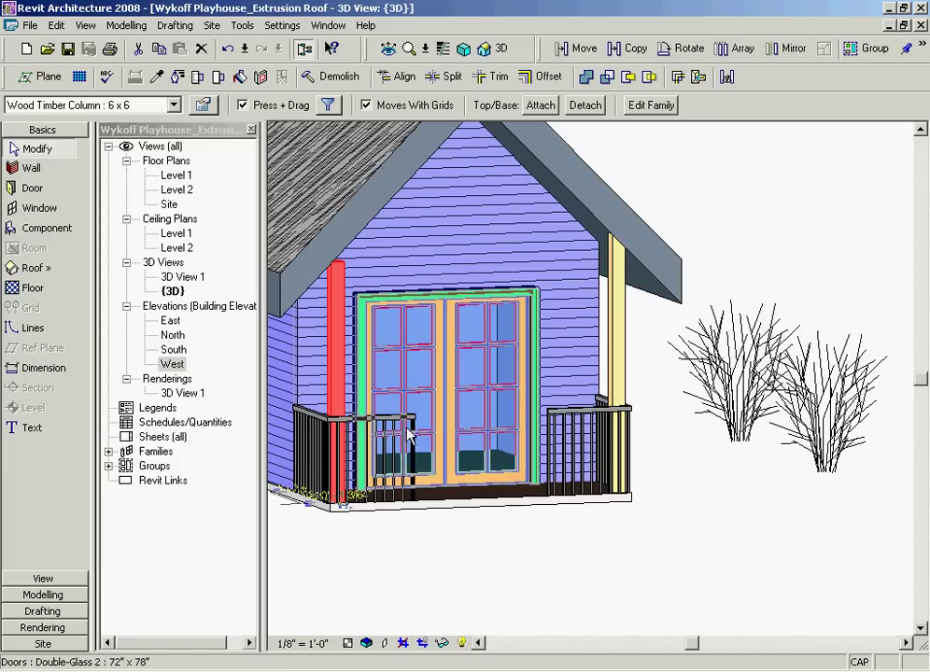
# - Set the left column's Offset From Attachment At Top to 1' 0"
pyautogui.rightClick(335, 310)
pyautogui.click(408, 601)
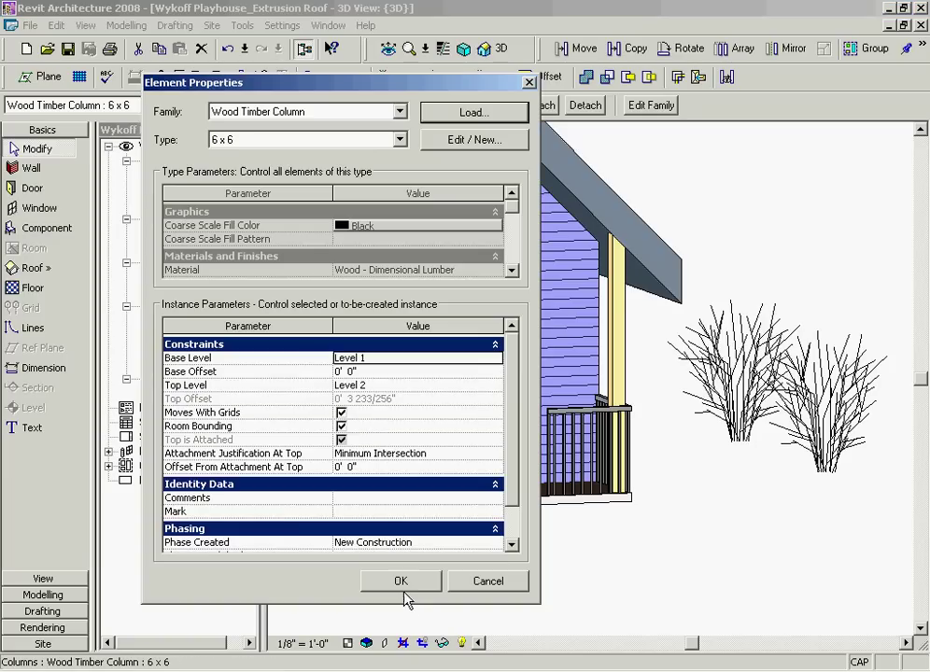
pyautogui.click(381, 466)
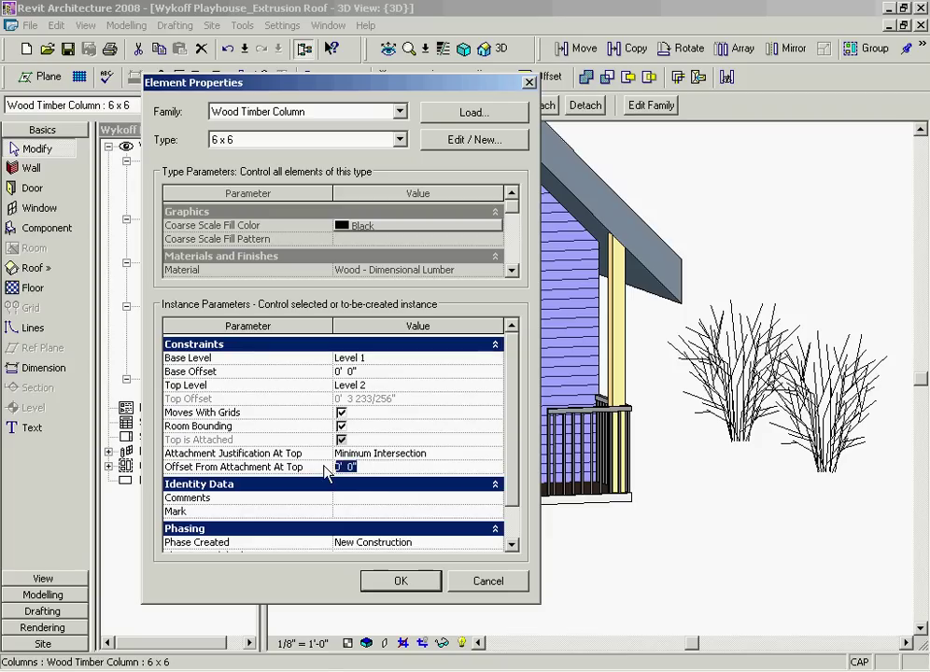
pyautogui.write('1\' 0"')
pyautogui.click(399, 580)
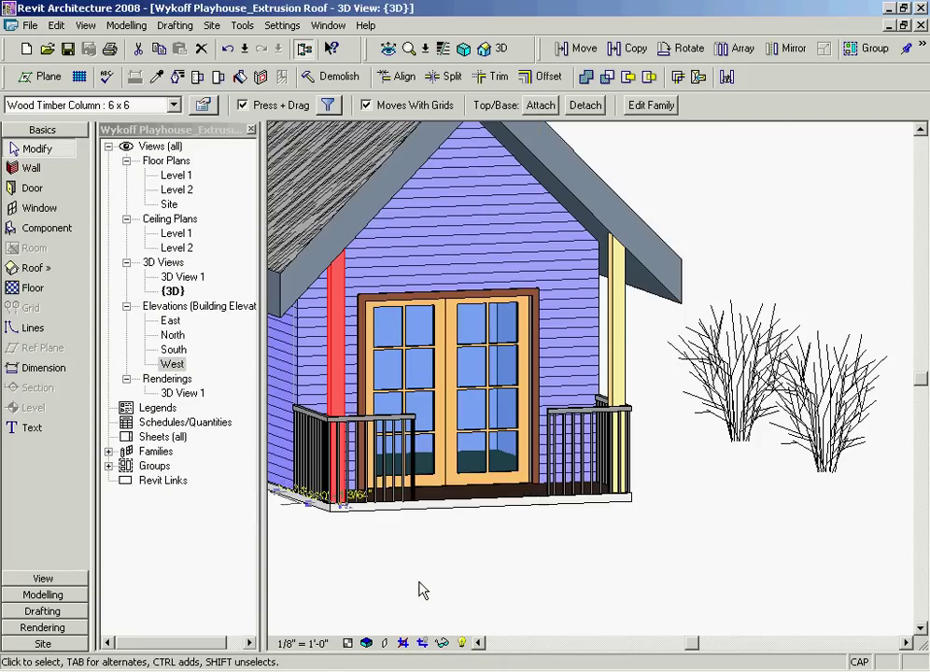
pyautogui.click(496, 53)
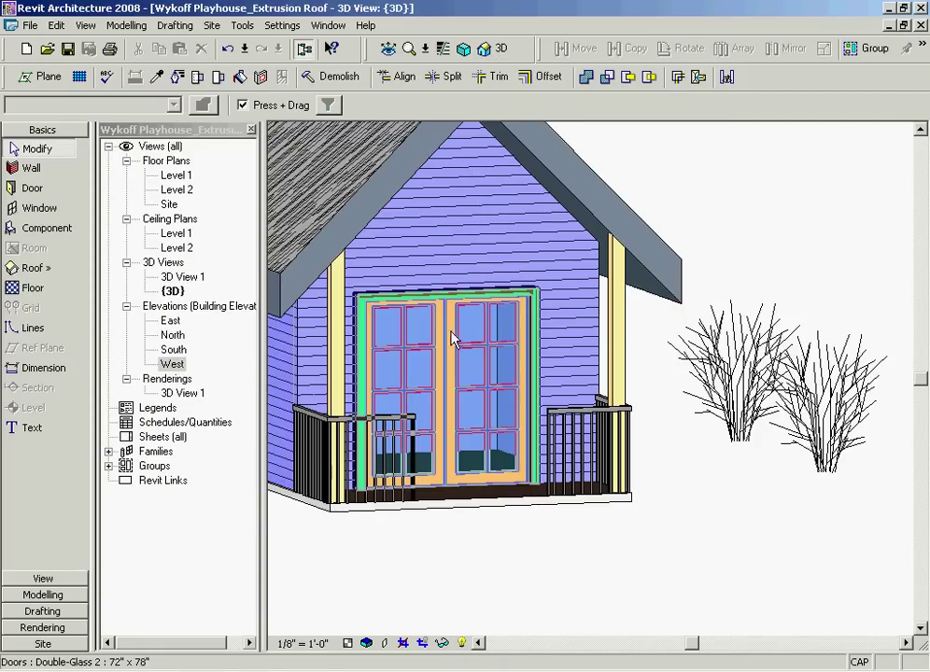